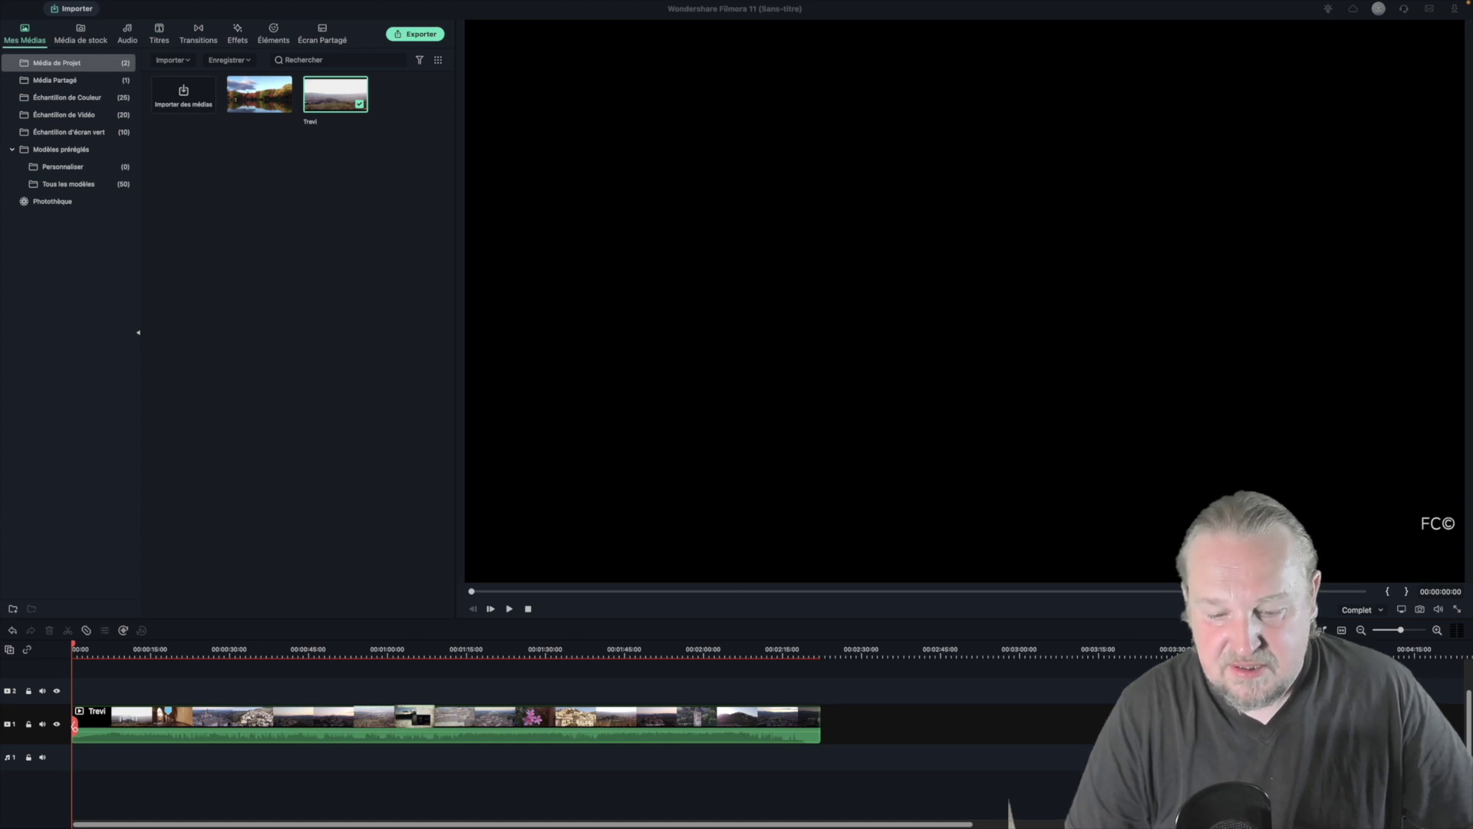
Step: Import the subtitle file captions (1).srt from the Téléchargements folder into the project media
{"action": "left_click", "coordinate": [186, 61]}
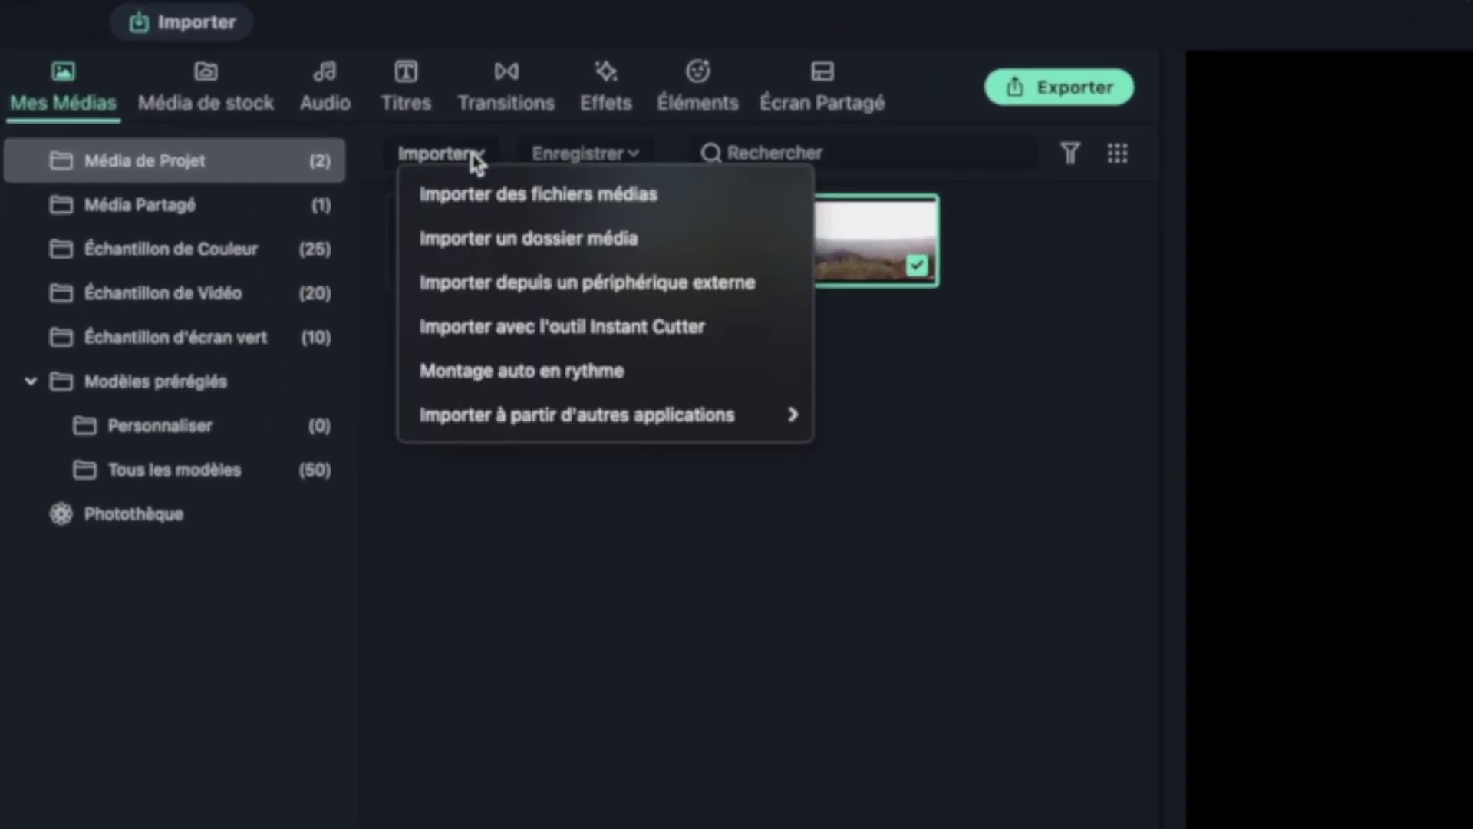
{"action": "left_click", "coordinate": [485, 198]}
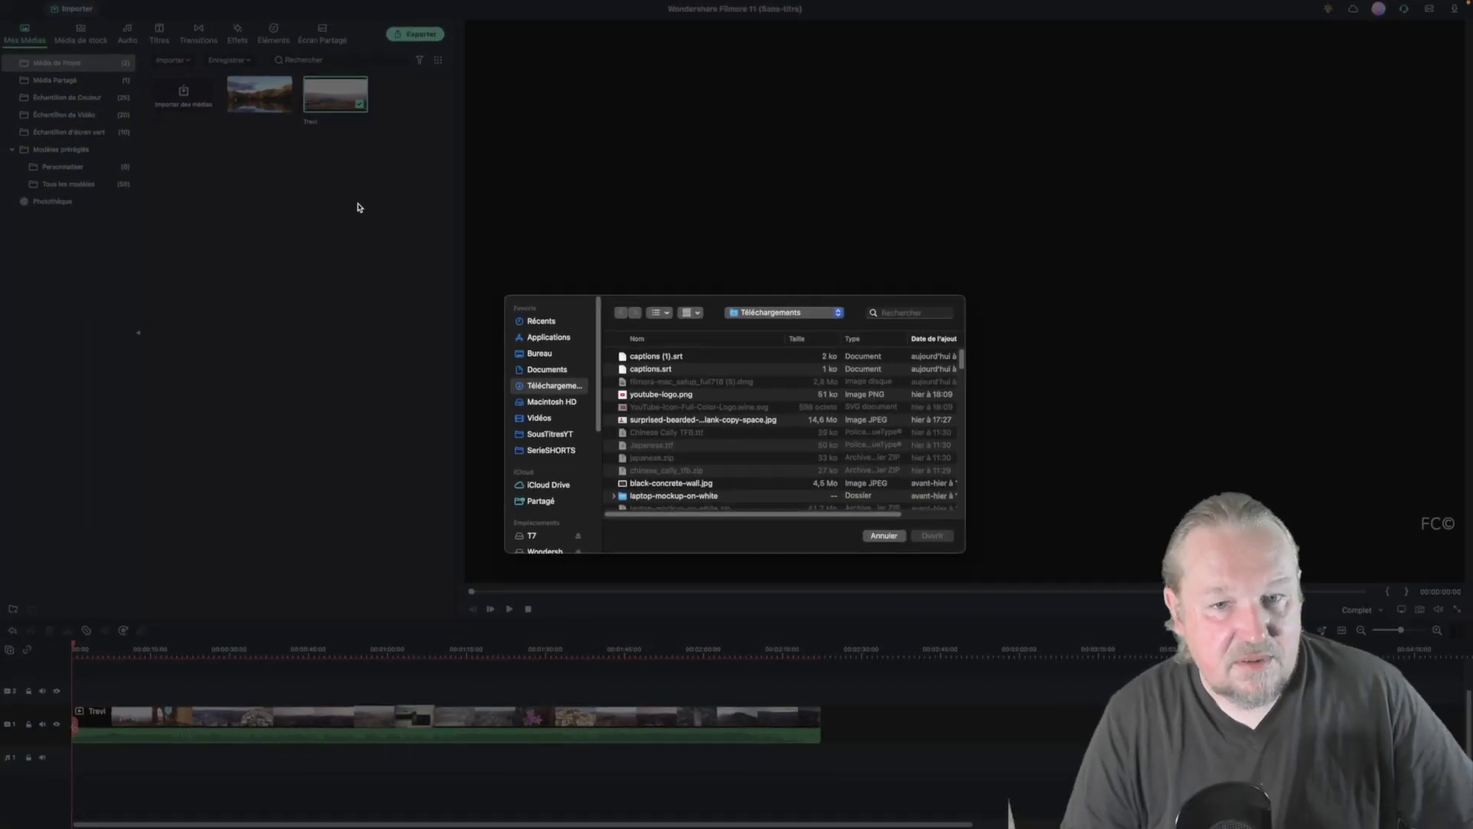
{"action": "left_click", "coordinate": [673, 358]}
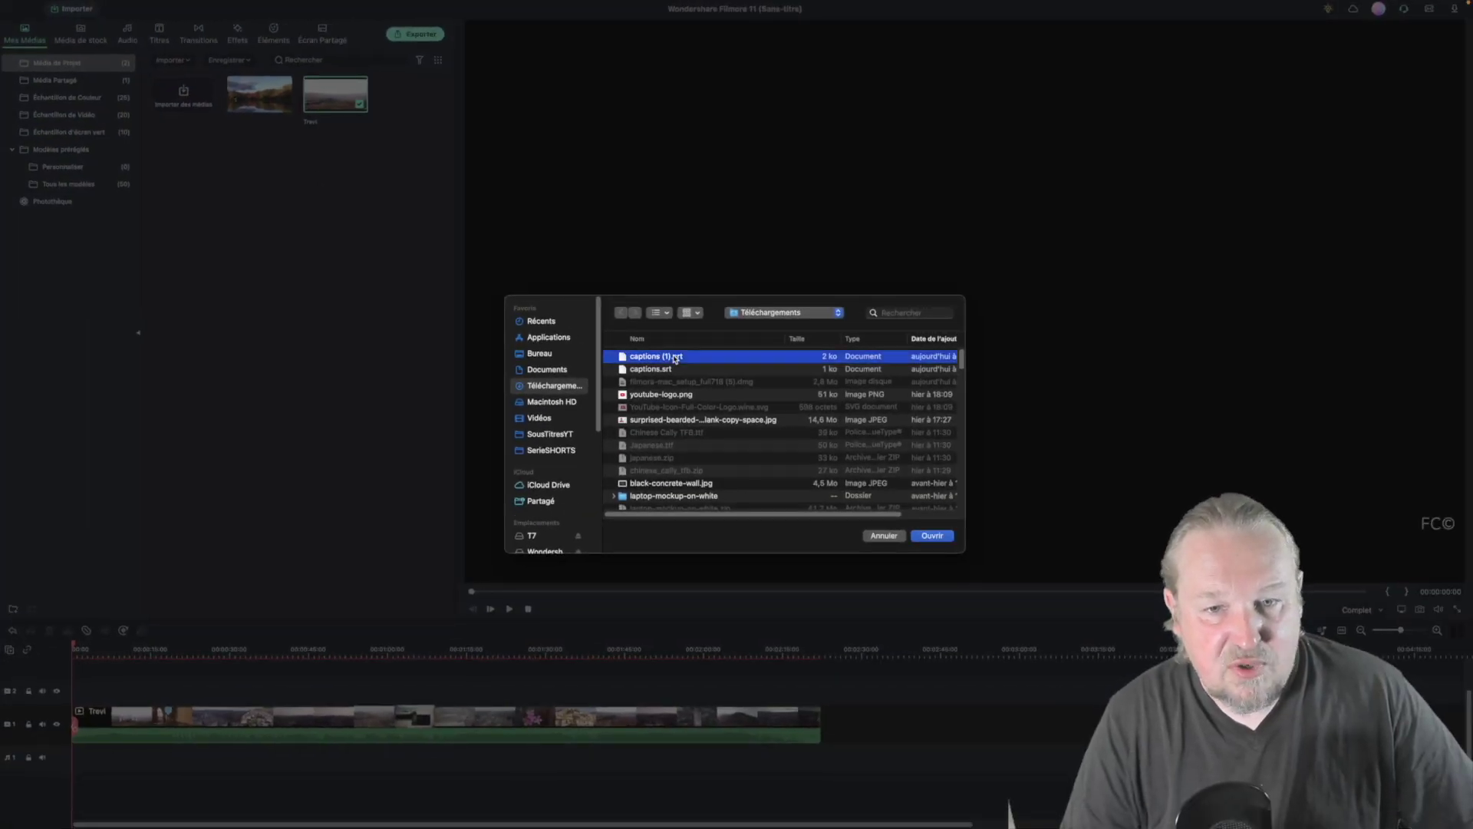
{"action": "left_click", "coordinate": [943, 539]}
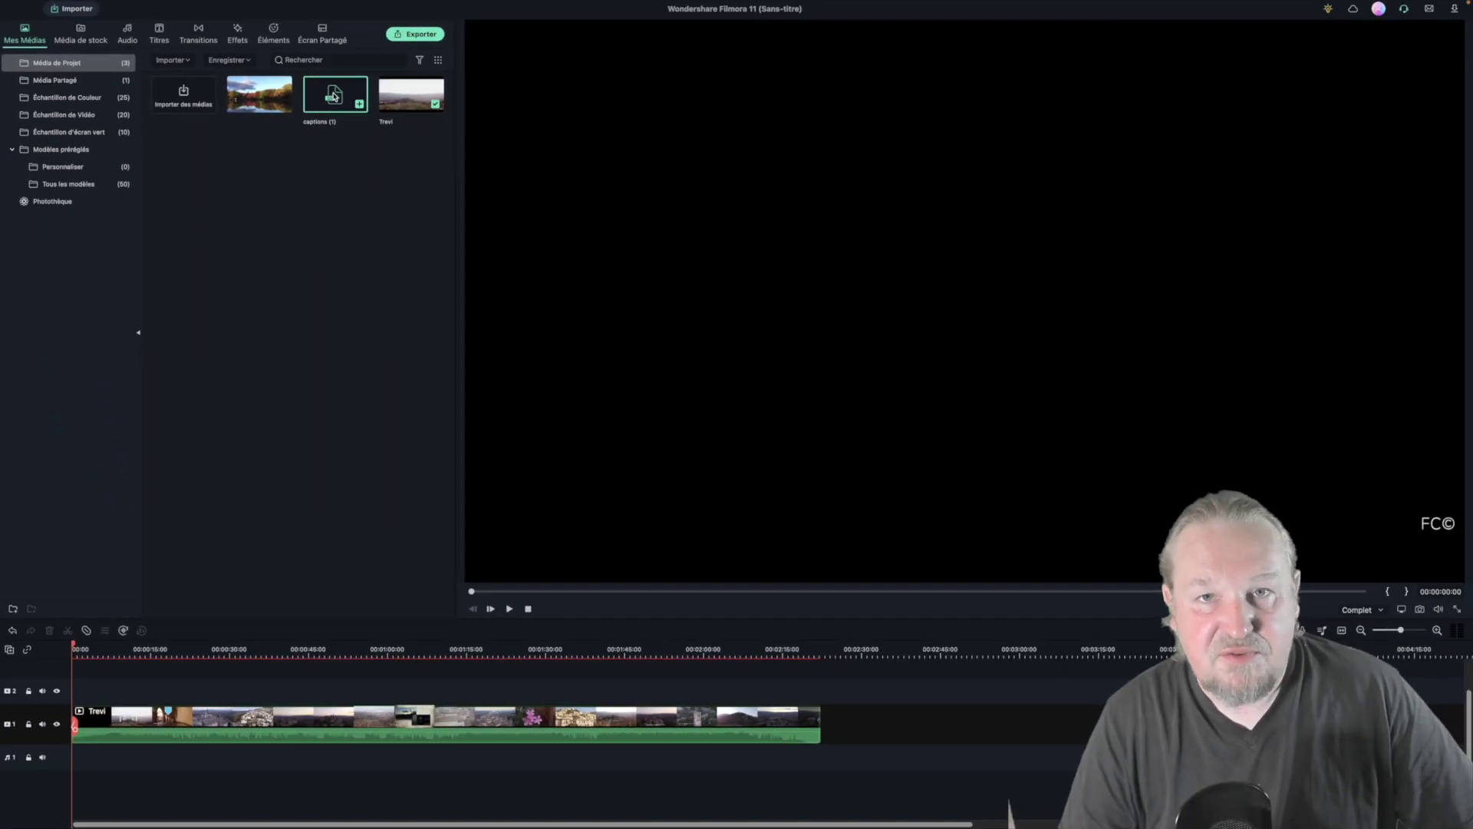
Step: Add the captions (1) file to the timeline on the track above the Trevi video and play the result
{"action": "left_click", "coordinate": [359, 104]}
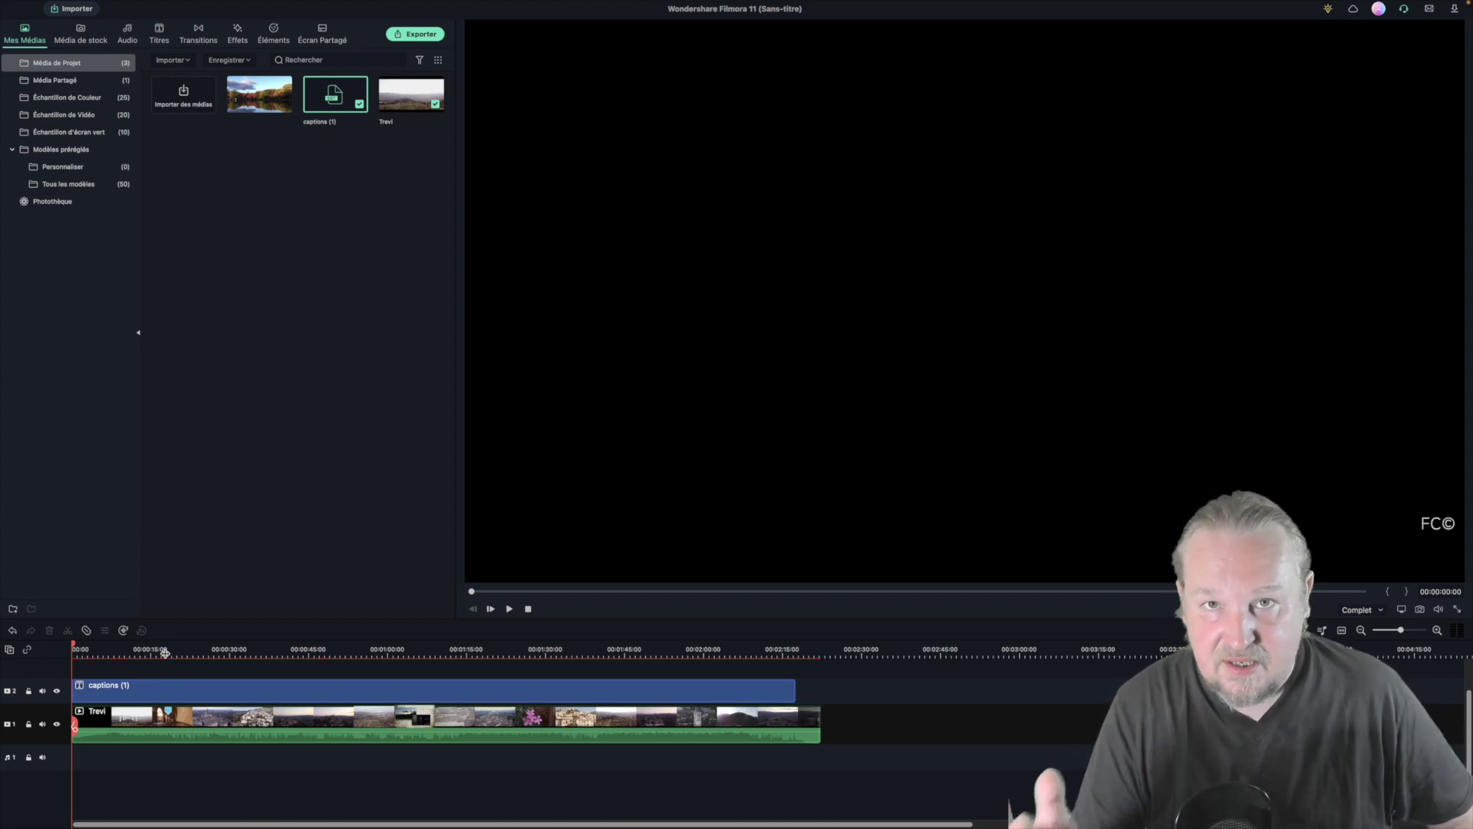
{"action": "left_click", "coordinate": [165, 652]}
{"action": "key", "text": "space"}
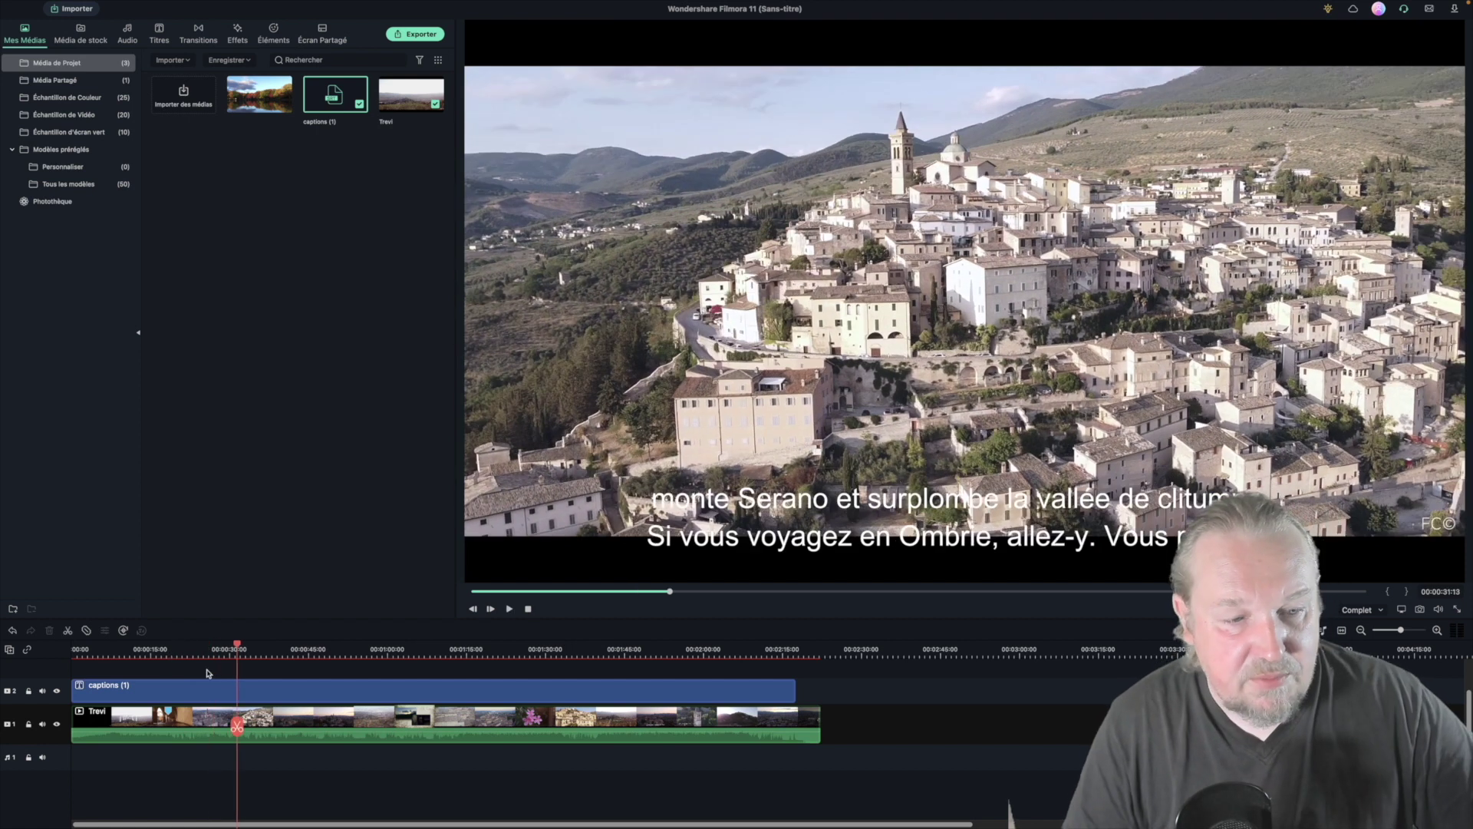
Step: In the captions (1) clip, apply the preset Style de texte 16 to the subtitles and raise them slightly in the frame
{"action": "double_click", "coordinate": [294, 695]}
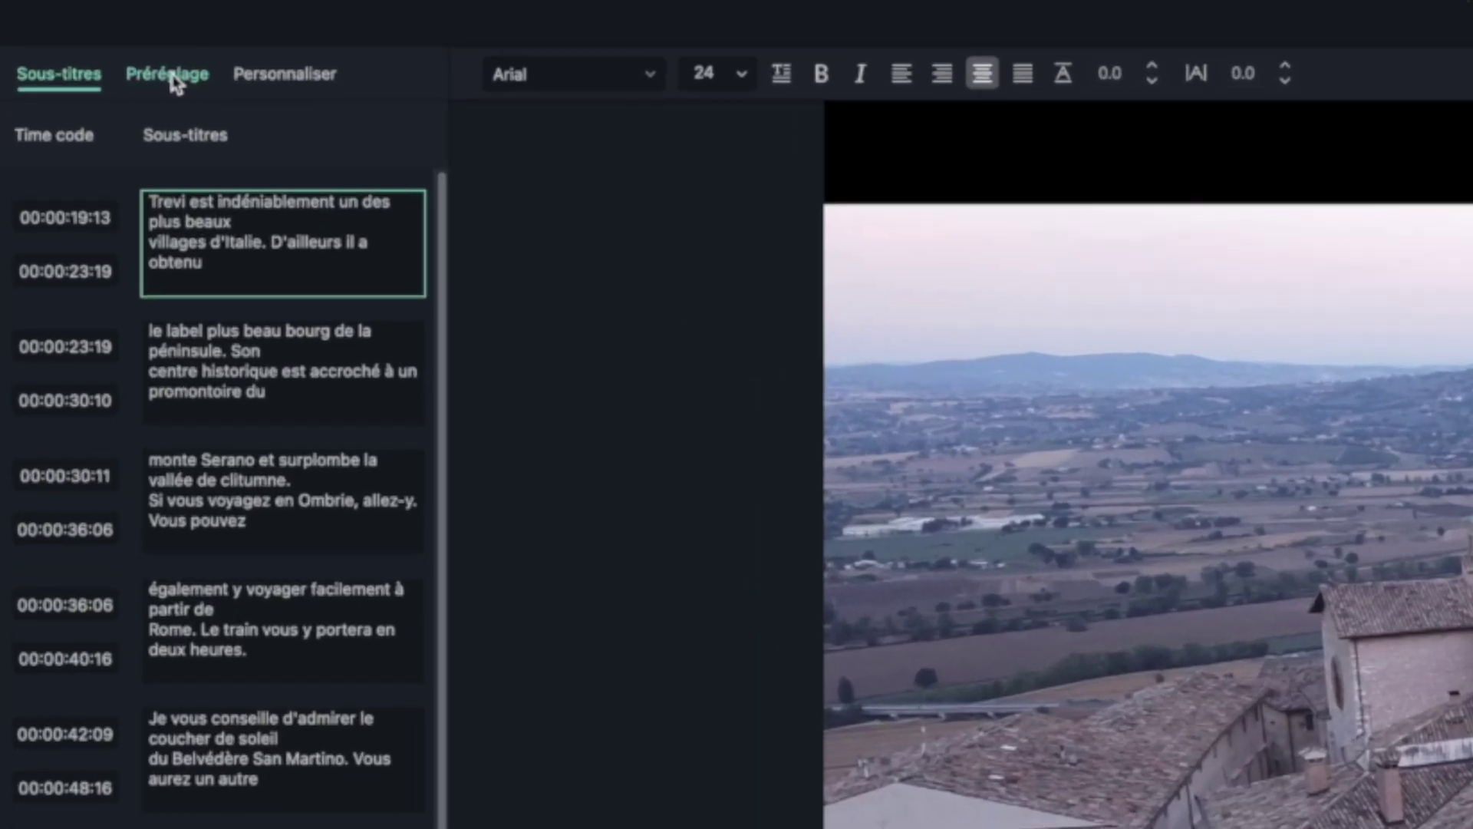
{"action": "left_click", "coordinate": [75, 34]}
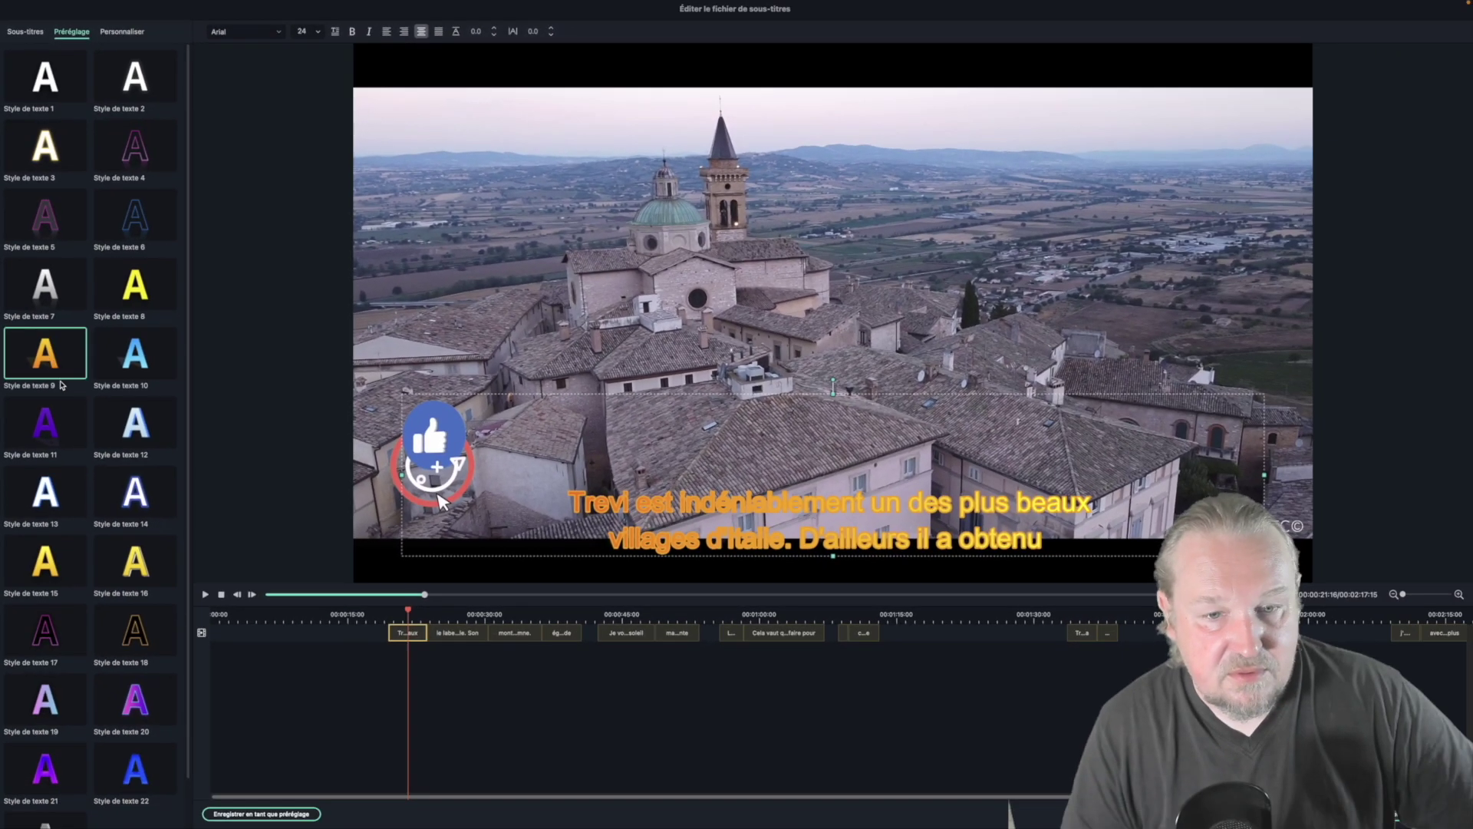
{"action": "left_click", "coordinate": [61, 422]}
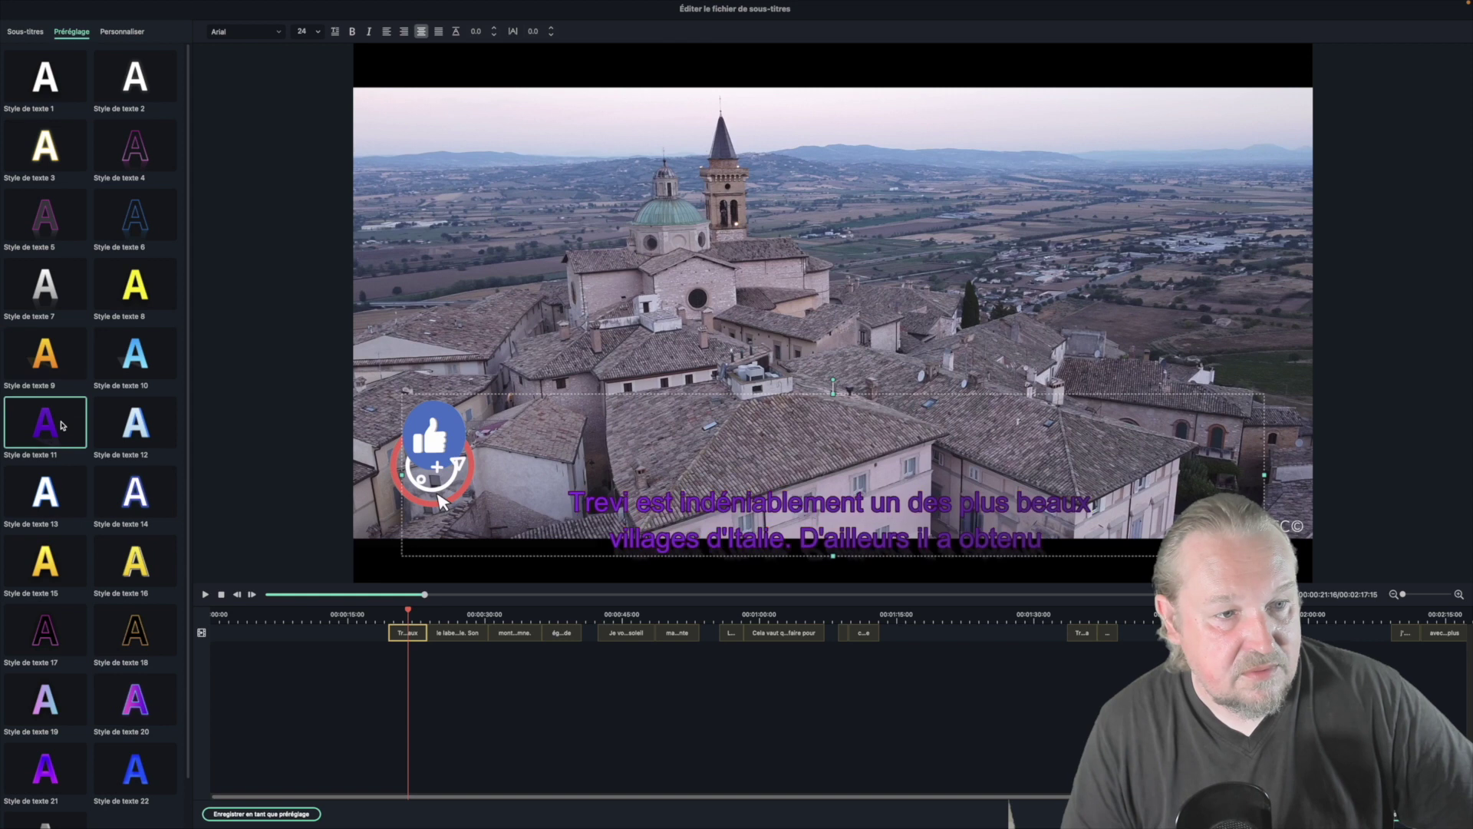
{"action": "left_click_drag", "start_coordinate": [746, 487], "coordinate": [747, 448]}
{"action": "left_click", "coordinate": [135, 560]}
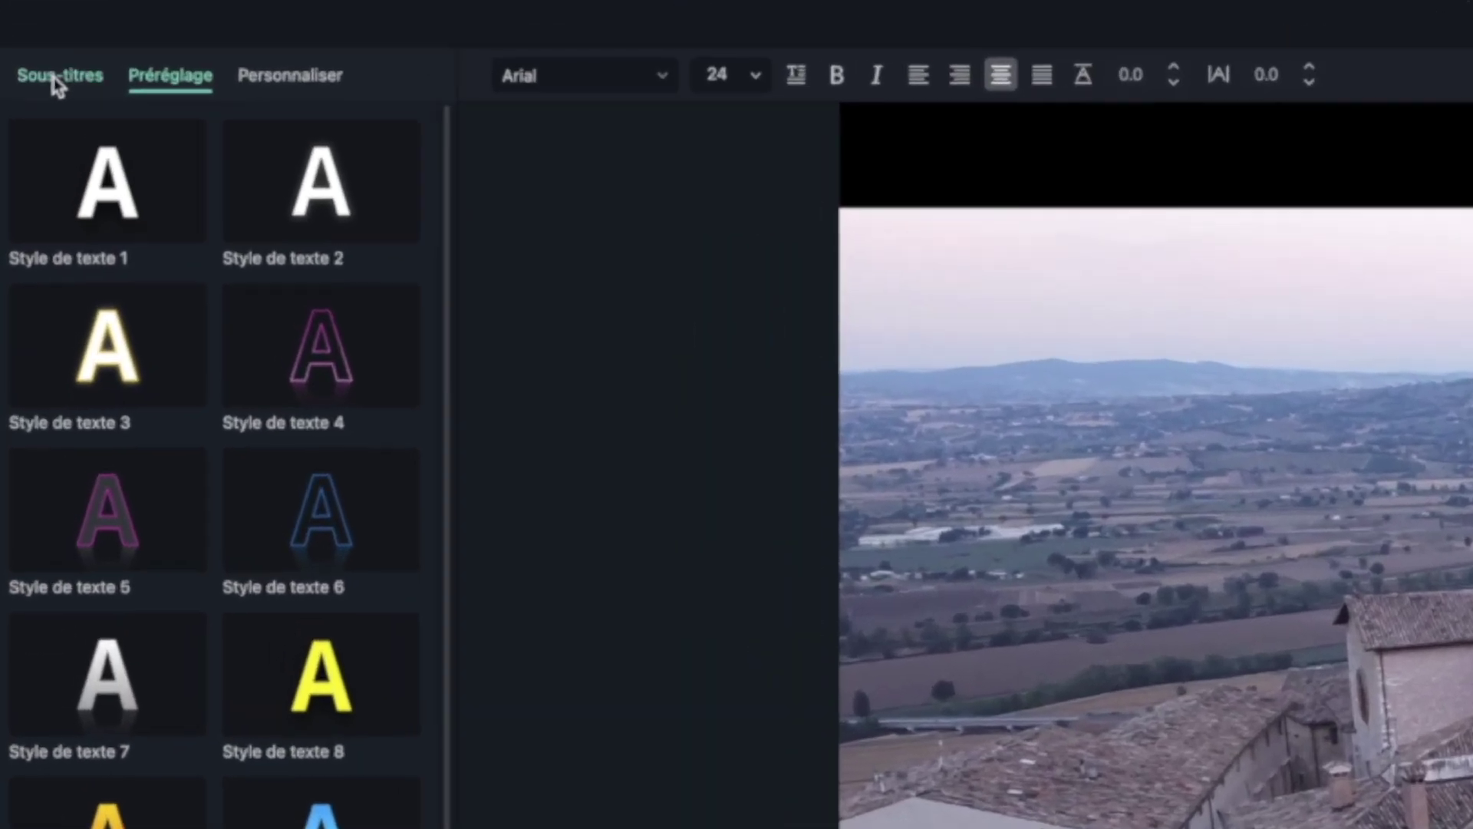
Step: Return to the list of subtitle lines with their time codes and open the first line's text
{"action": "left_click", "coordinate": [38, 59]}
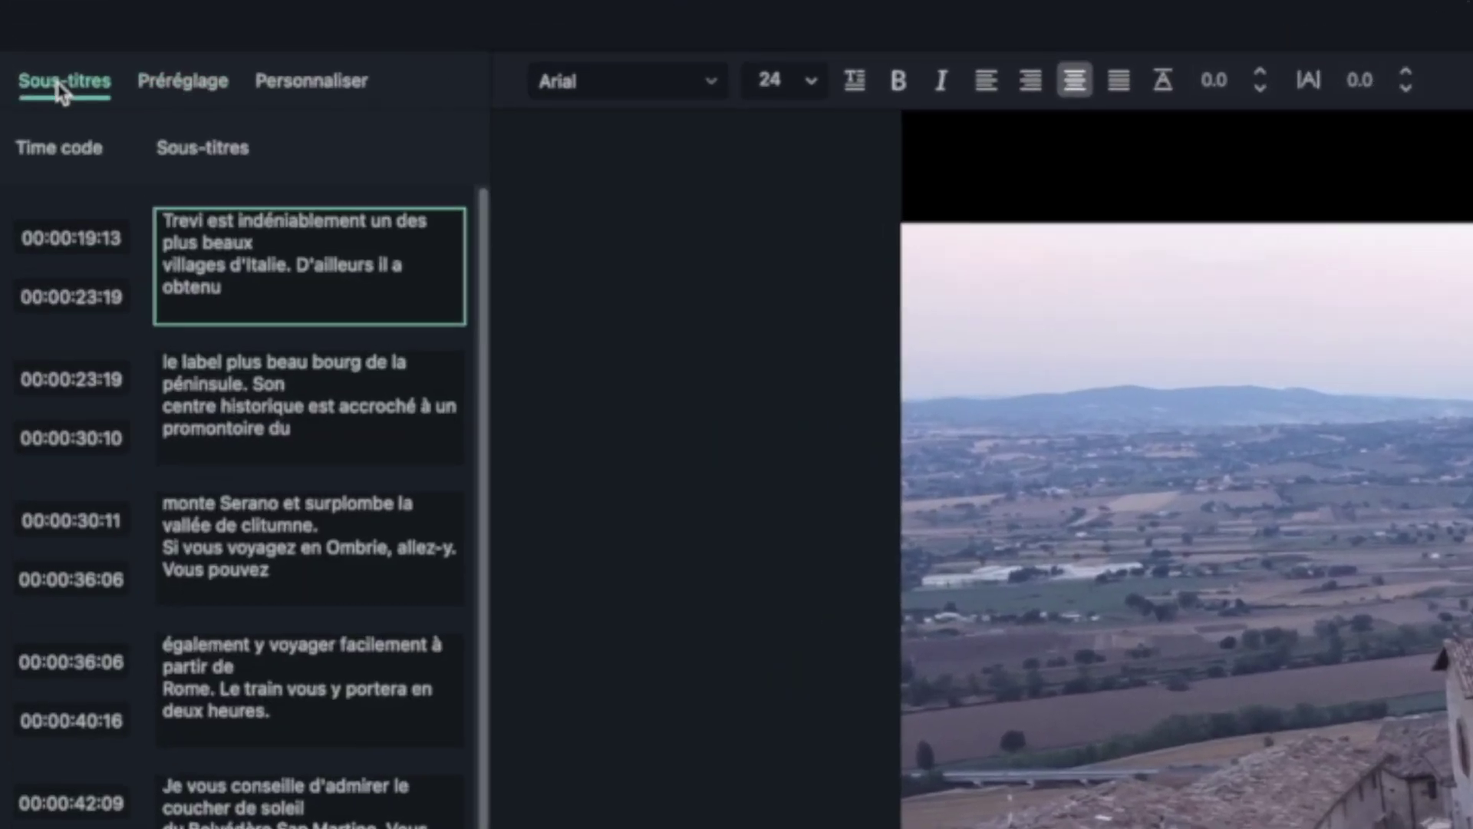
{"action": "left_click", "coordinate": [250, 281]}
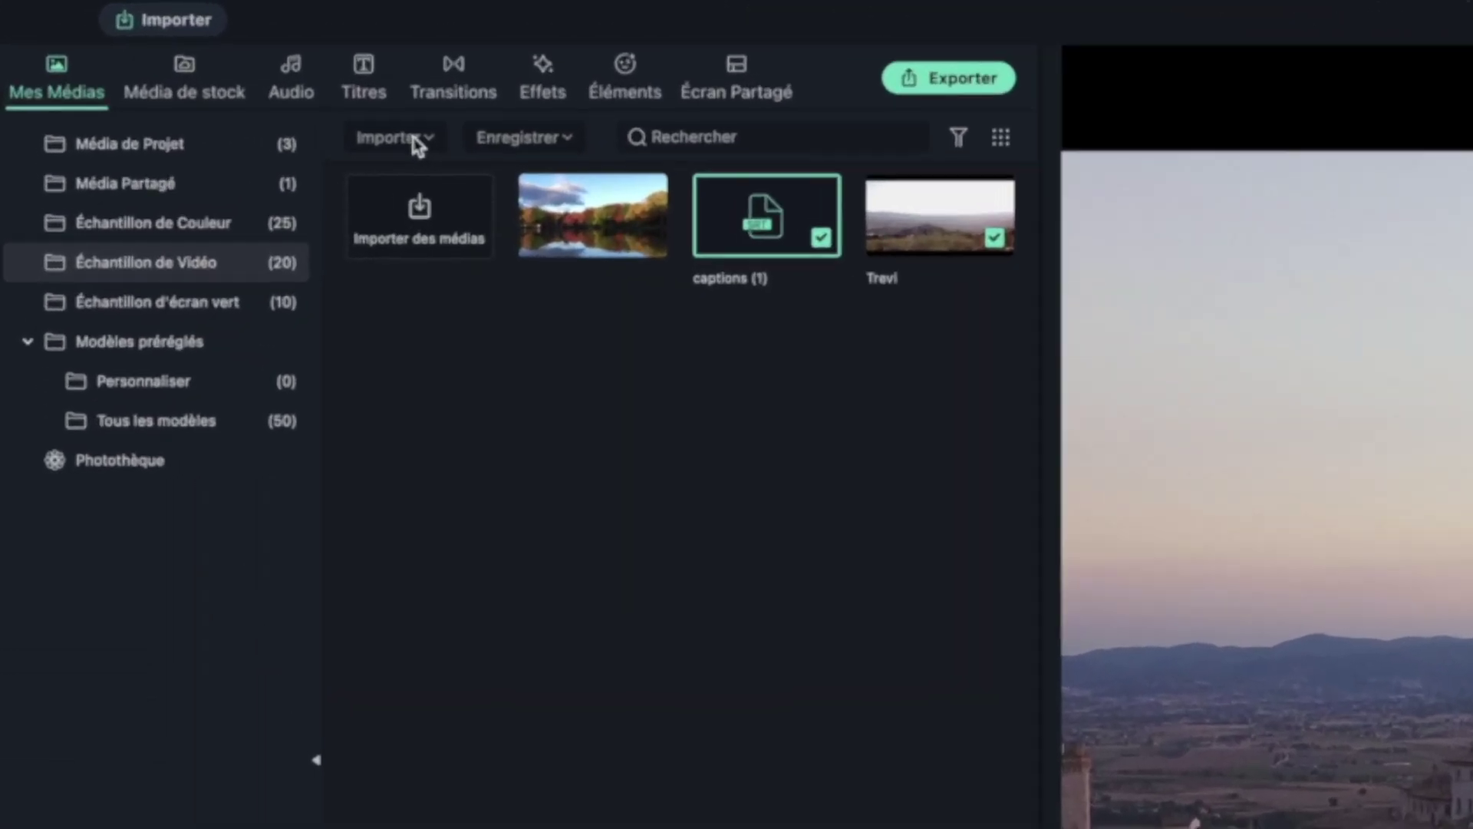
Step: Open the Google Drive media import's authorisation window and close it again without signing in
{"action": "left_click", "coordinate": [174, 60]}
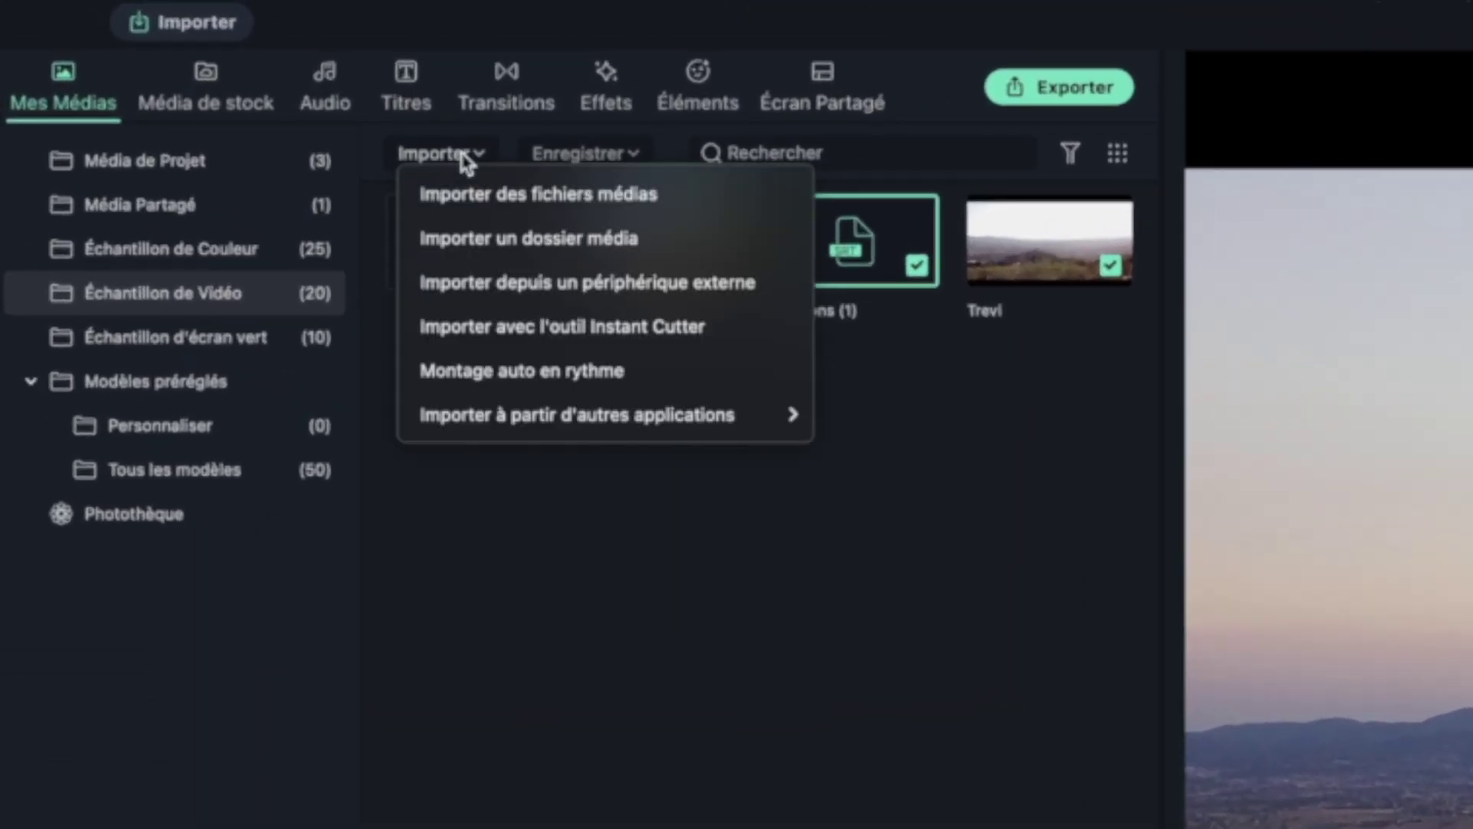
{"action": "mouse_move", "coordinate": [526, 416]}
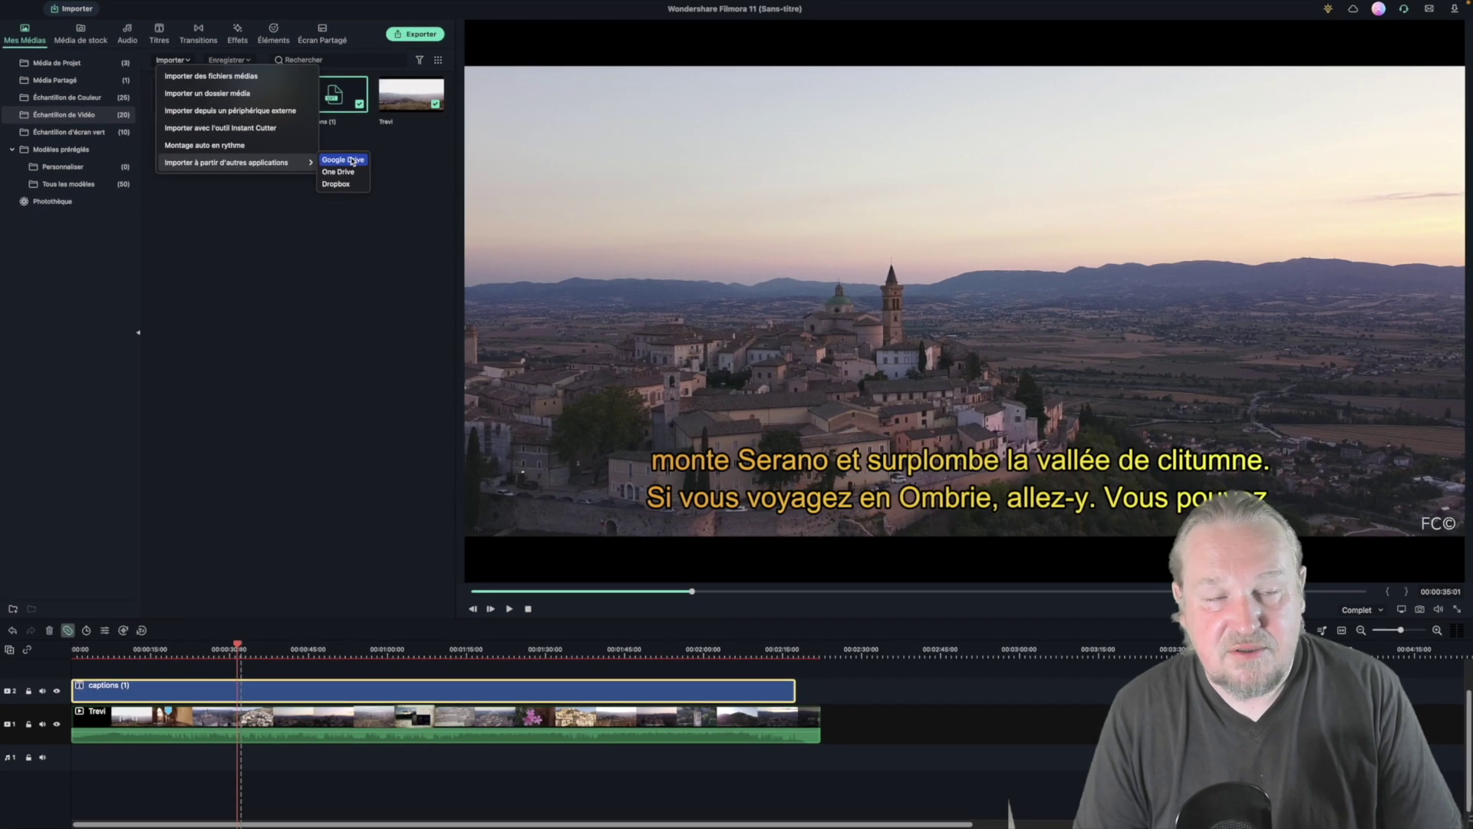
{"action": "left_click", "coordinate": [353, 161]}
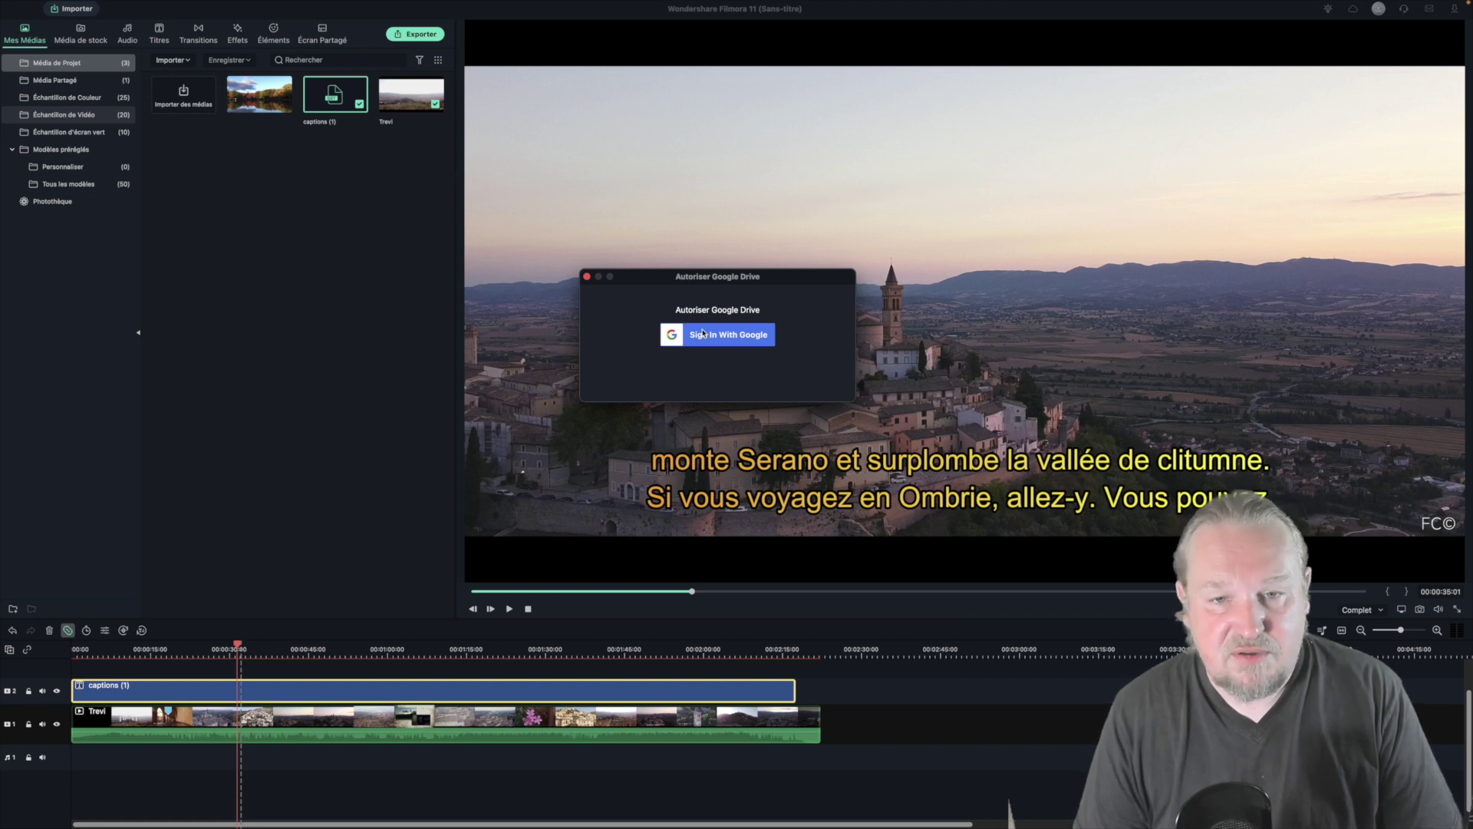
{"action": "left_click", "coordinate": [588, 277]}
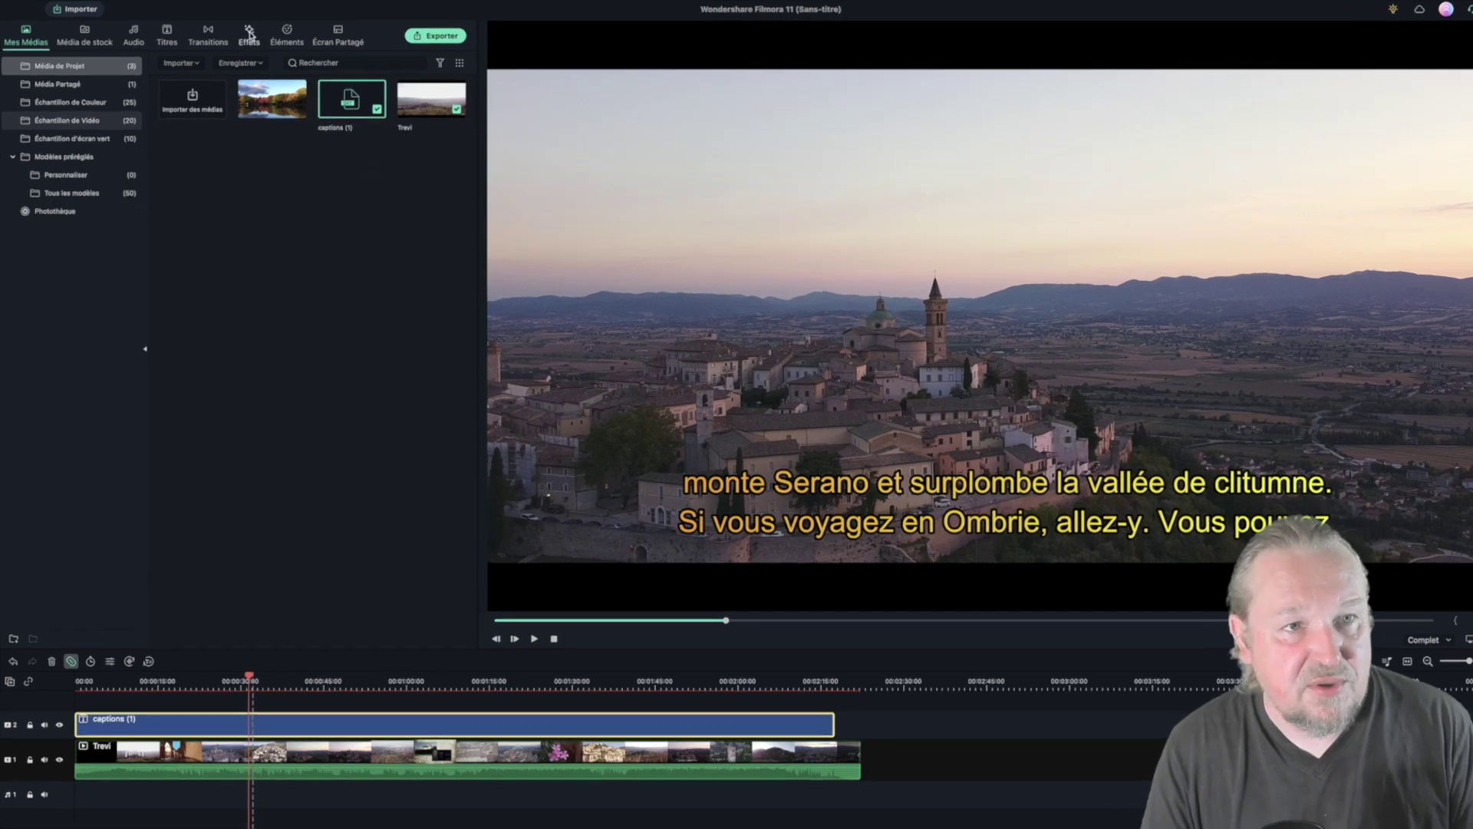
Step: Search the free Filmstock effects for "timer"
{"action": "left_click", "coordinate": [239, 32]}
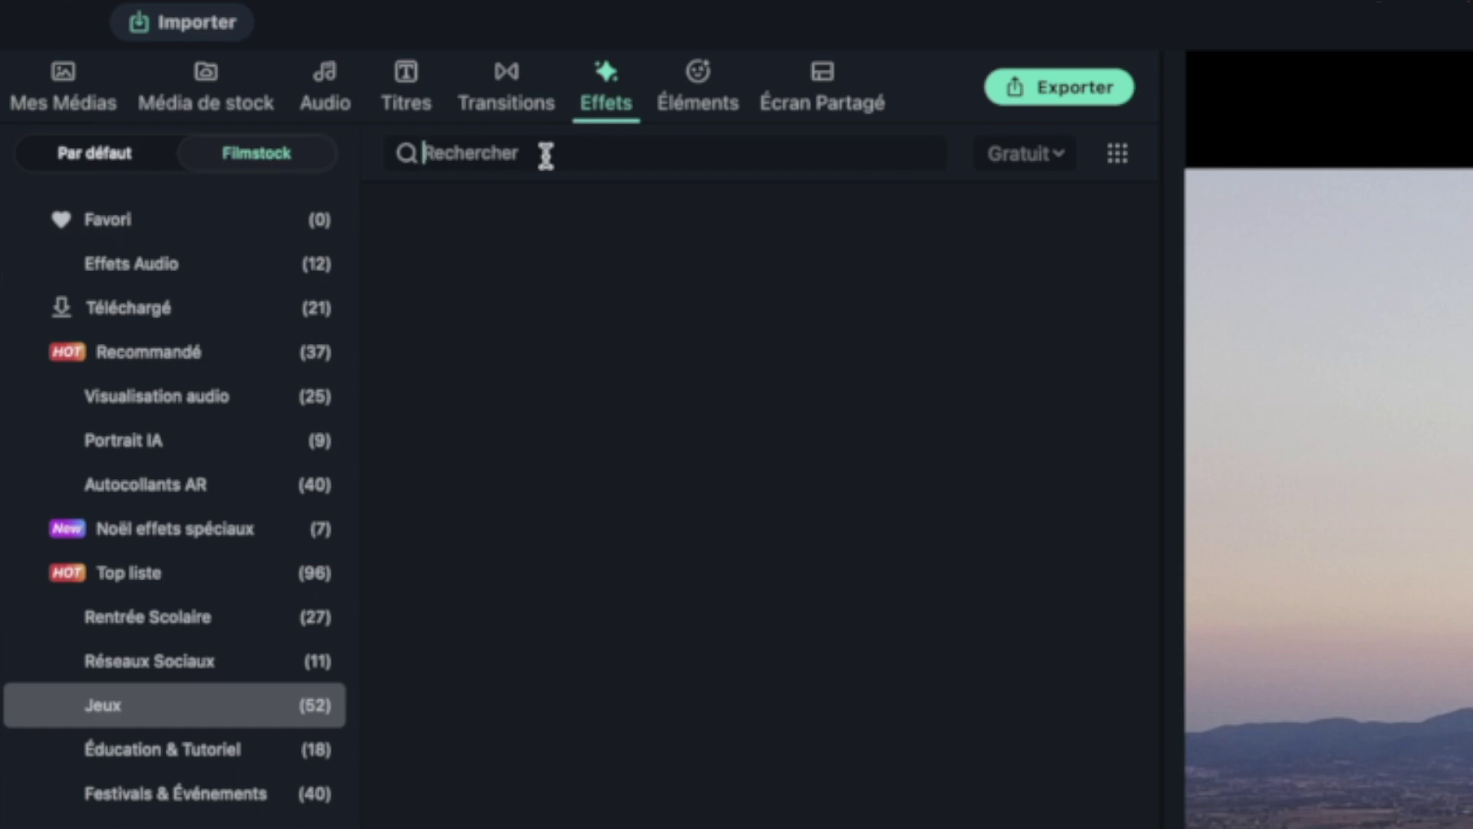
{"action": "type", "text": "timer"}
{"action": "key", "text": "Return"}
{"action": "left_click", "coordinate": [1042, 153]}
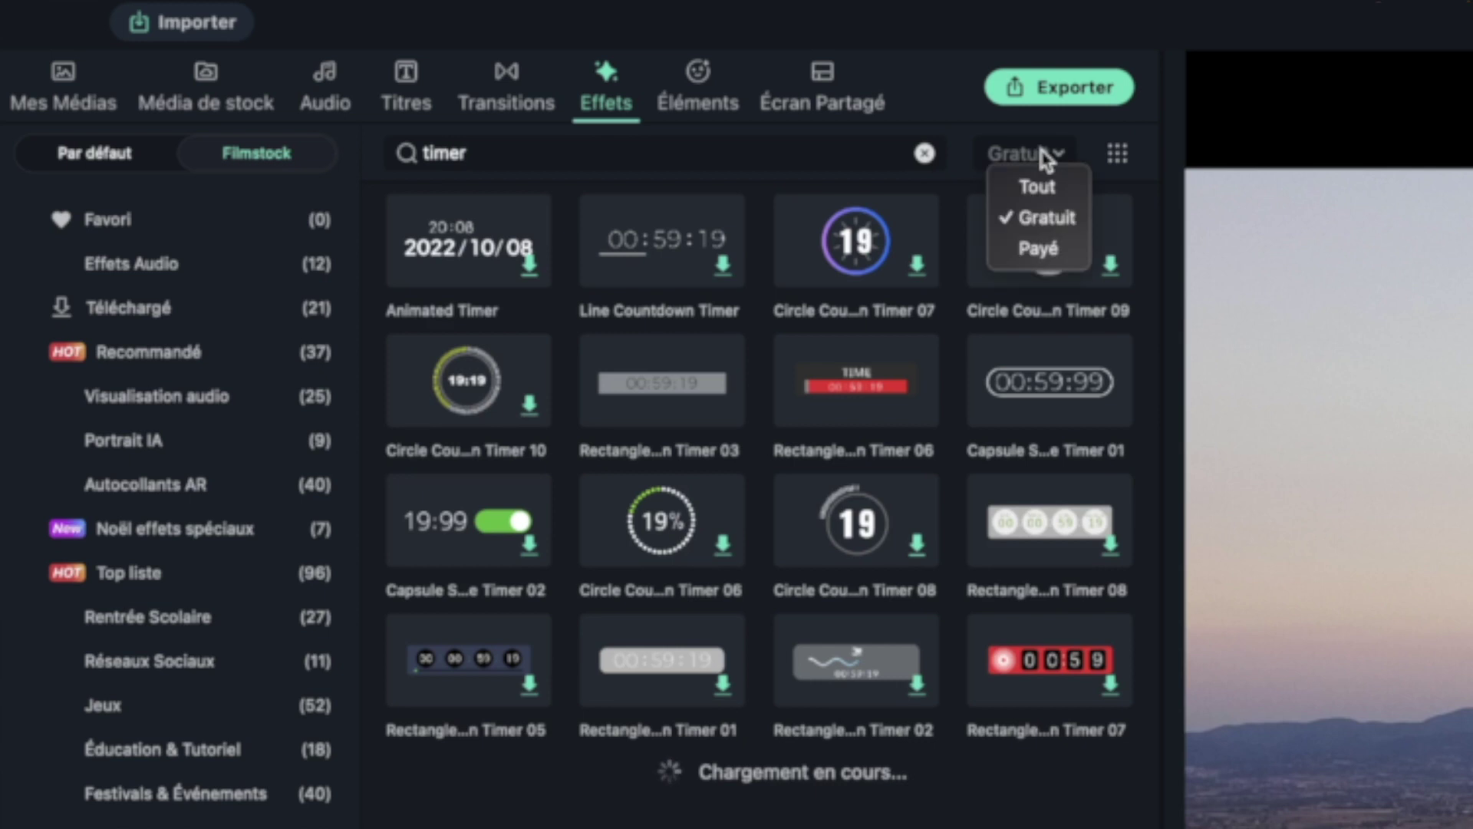
{"action": "left_click", "coordinate": [1052, 191]}
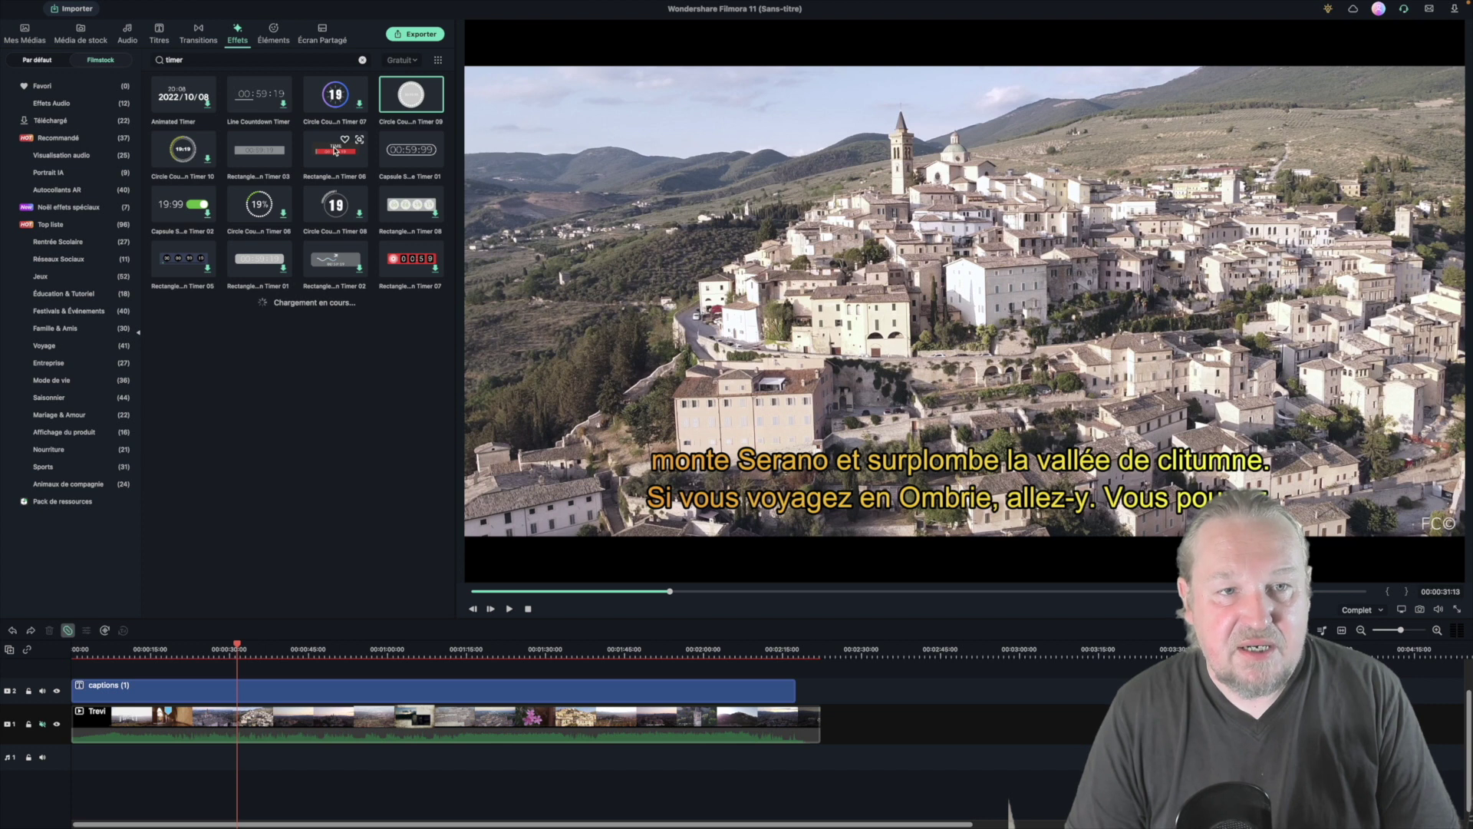
Step: Place the Rectangle Countdown Timer 06 effect on the track above the captions and move it to start at about 36 seconds
{"action": "left_click", "coordinate": [335, 152]}
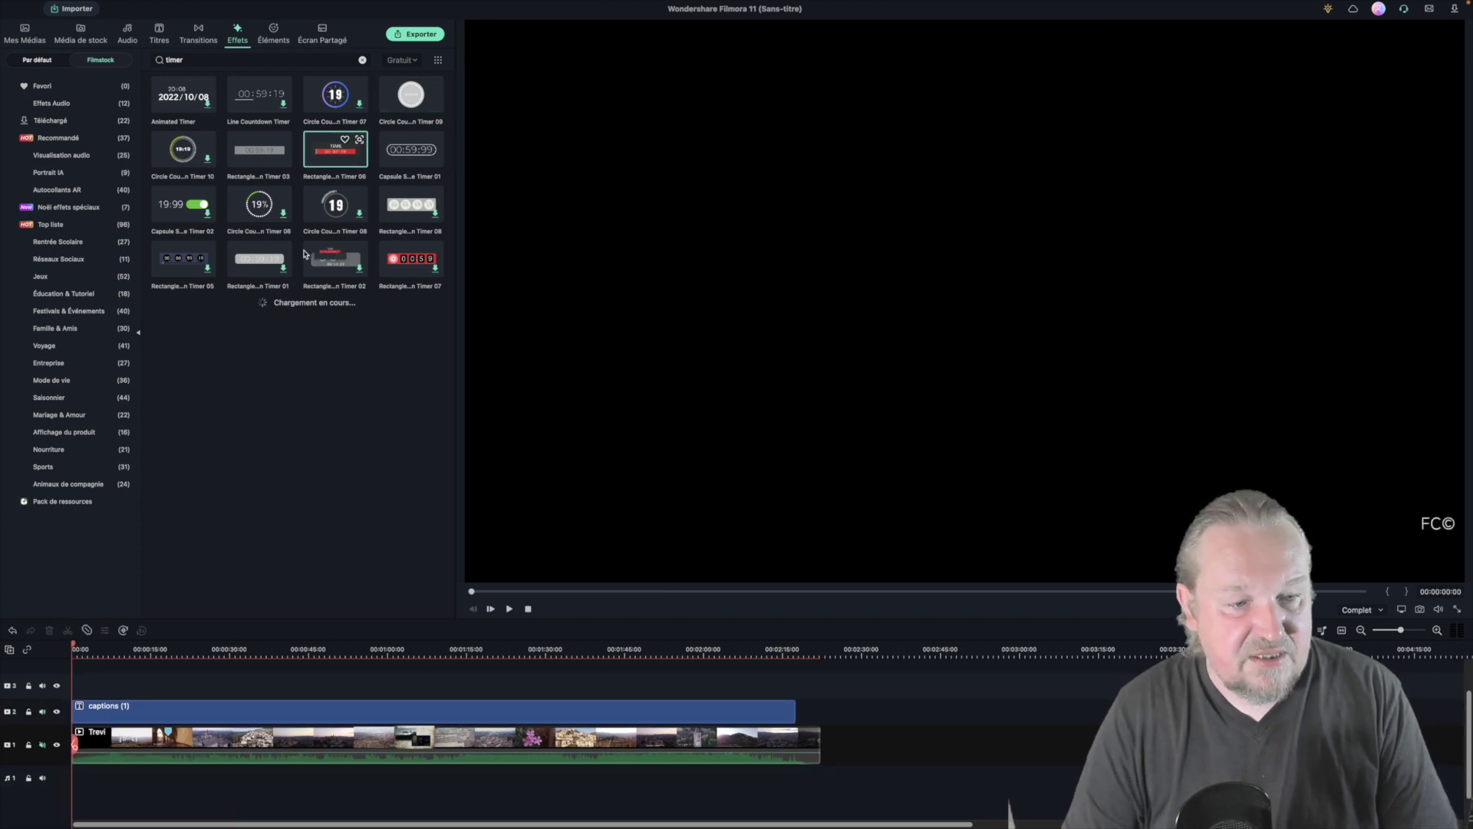
{"action": "left_click_drag", "start_coordinate": [304, 254], "coordinate": [93, 688]}
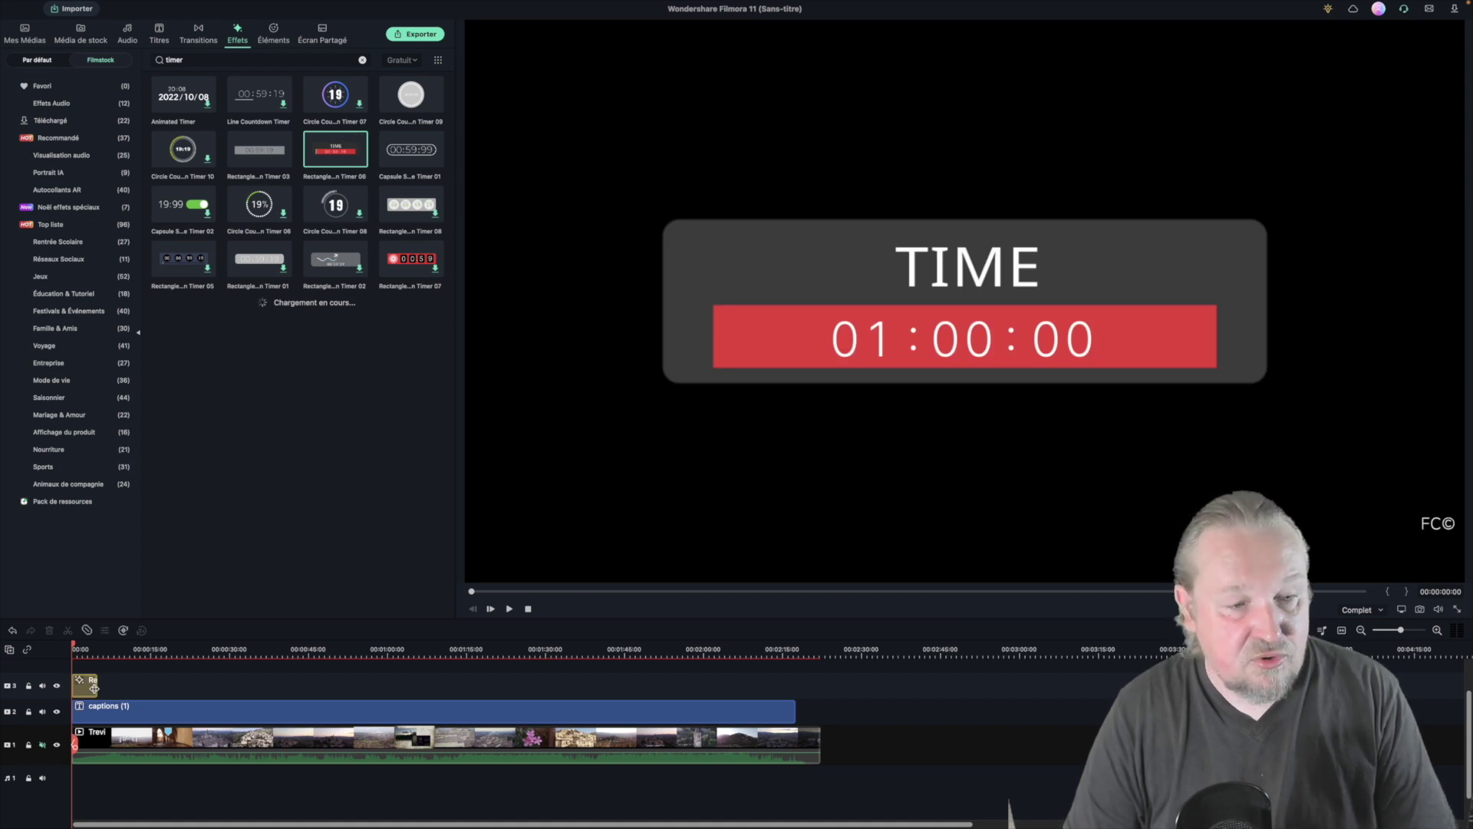
{"action": "left_click", "coordinate": [94, 688]}
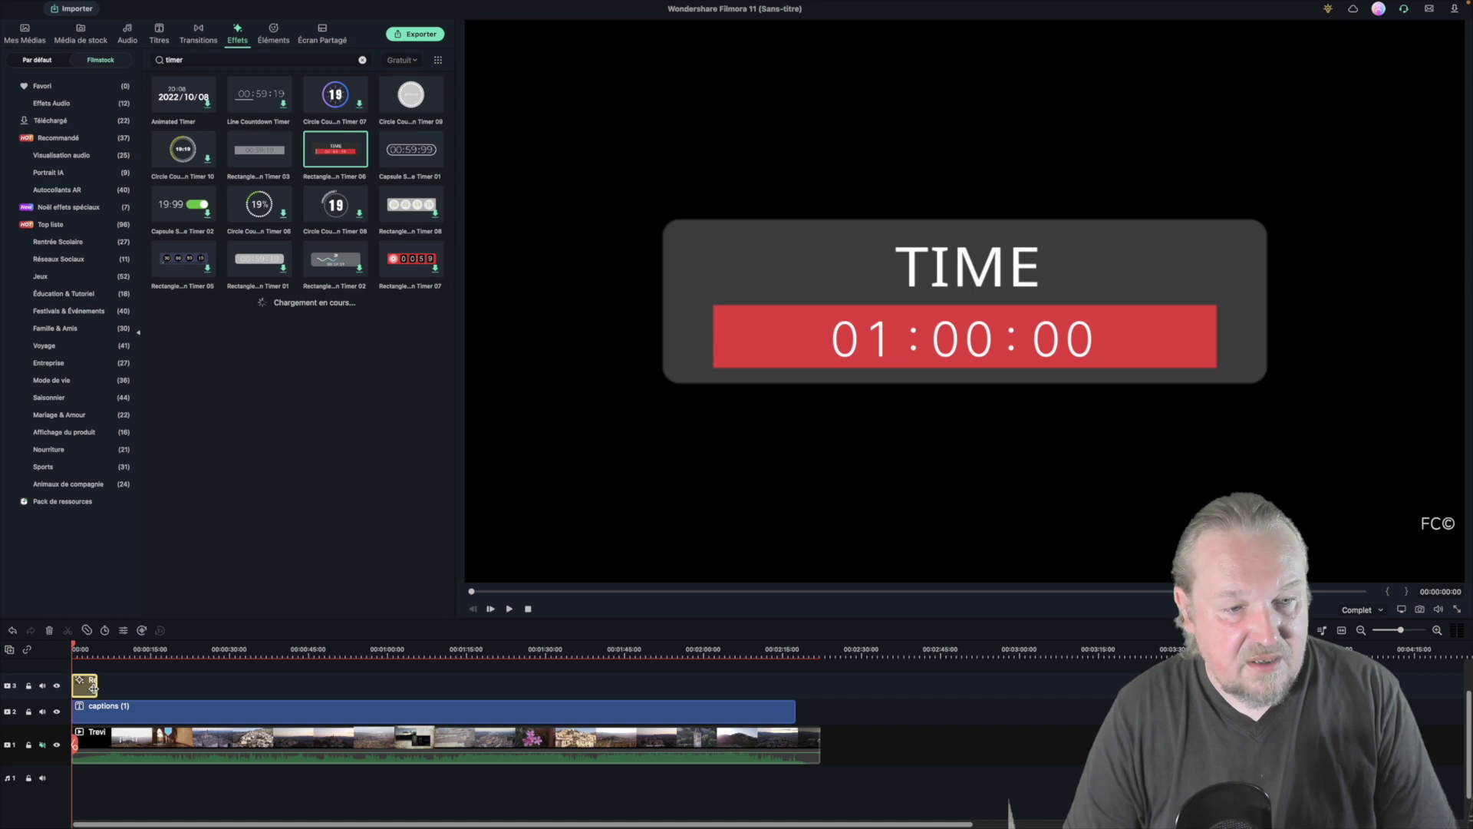
{"action": "left_click_drag", "start_coordinate": [94, 687], "coordinate": [113, 689]}
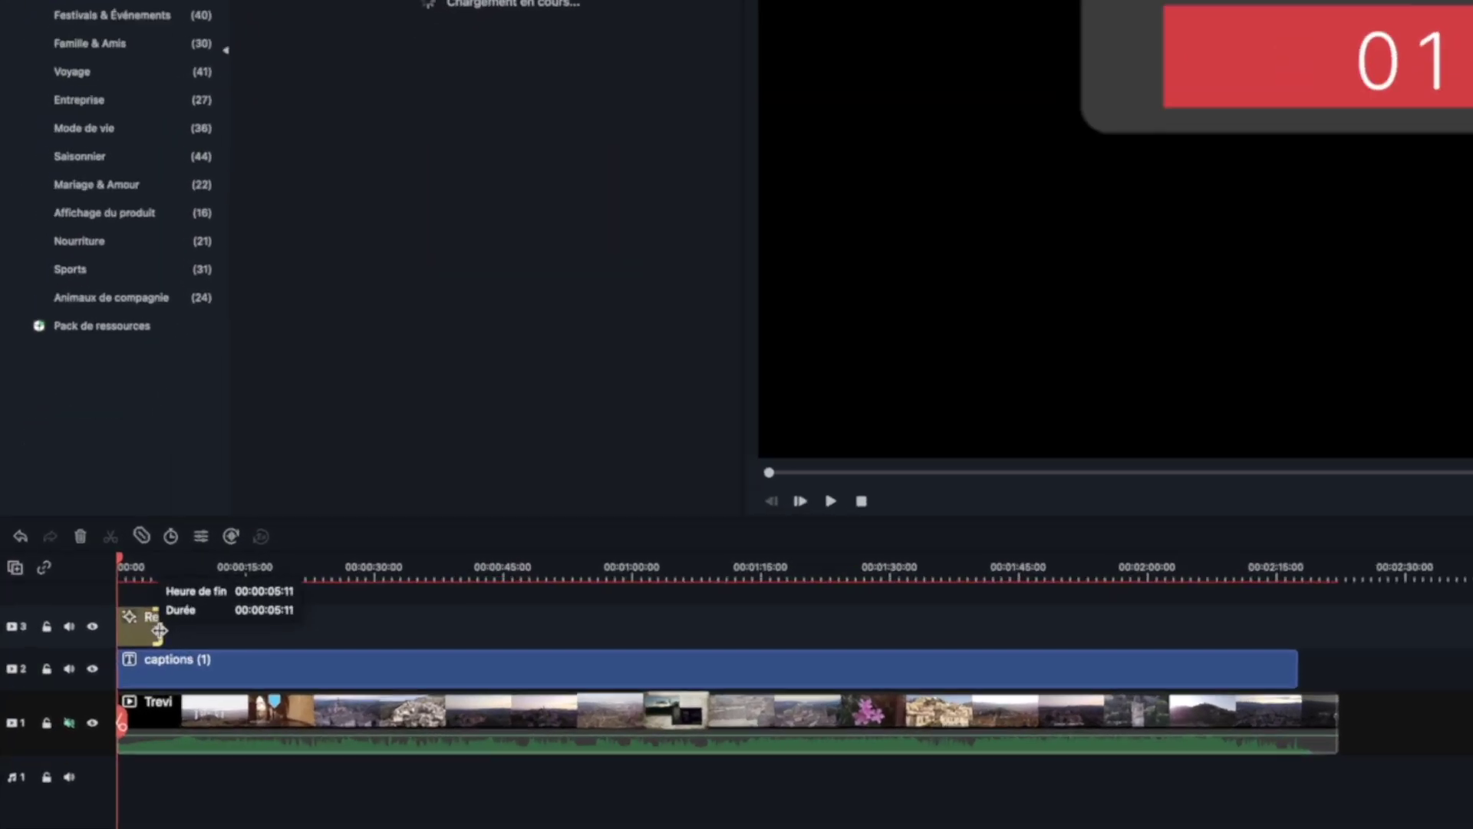
{"action": "left_click_drag", "start_coordinate": [282, 551], "coordinate": [977, 543]}
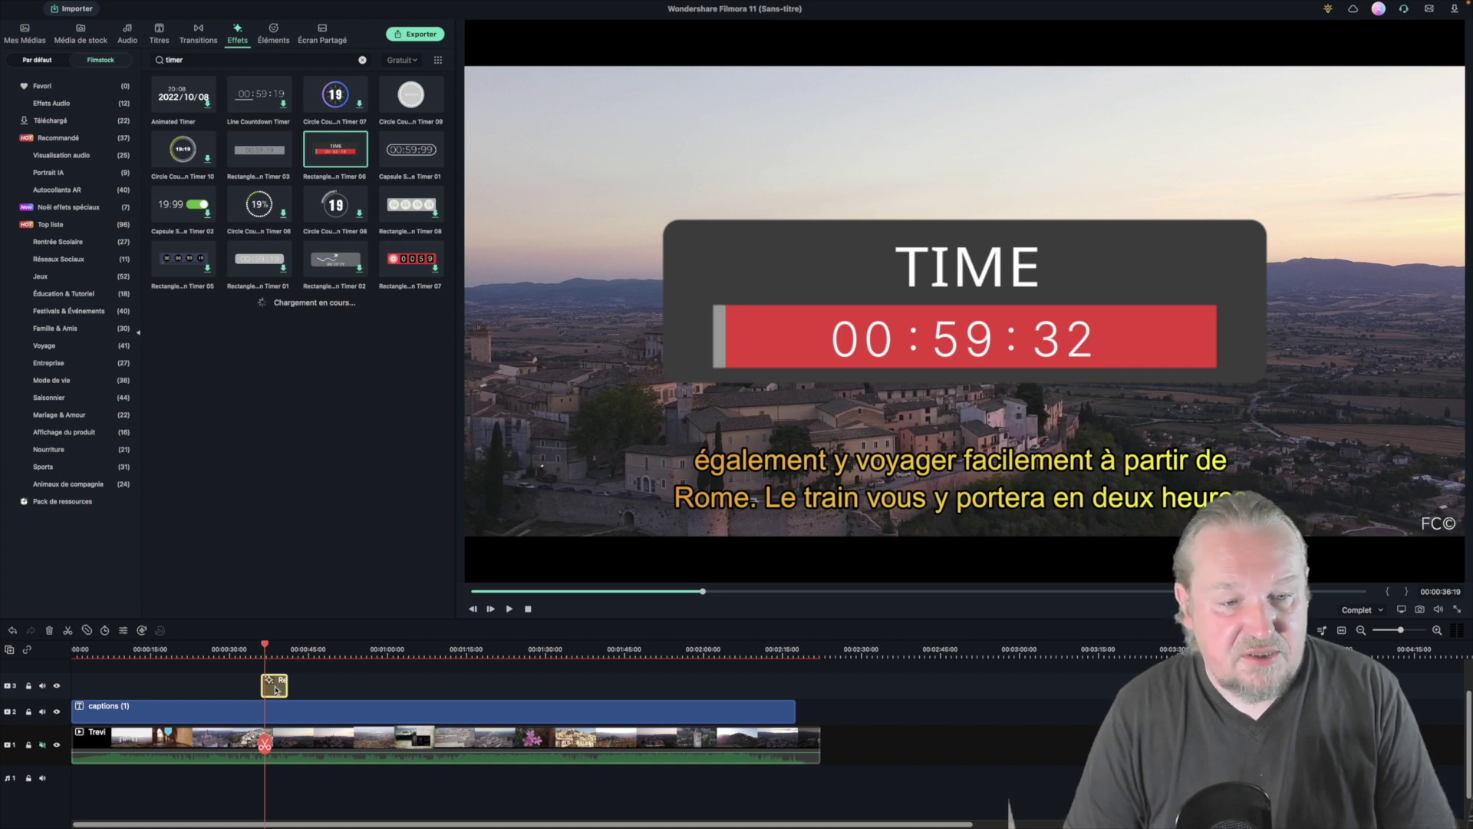
Step: Set the countdown timer's Position X to 0.13, Position Y to 0.42, scale to 0.35 and opacity to 76
{"action": "double_click", "coordinate": [276, 689]}
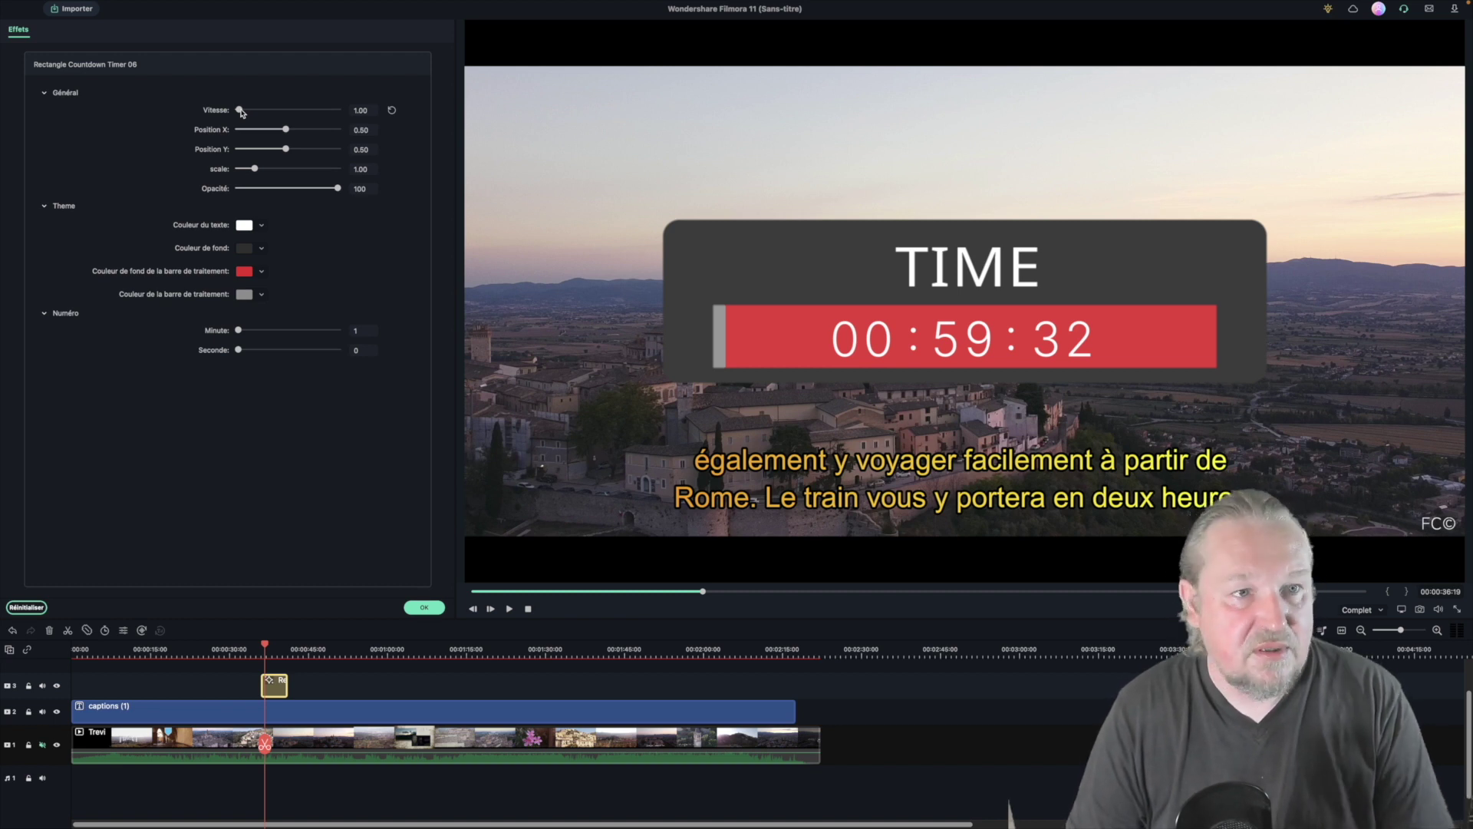
{"action": "left_click_drag", "start_coordinate": [282, 132], "coordinate": [240, 170]}
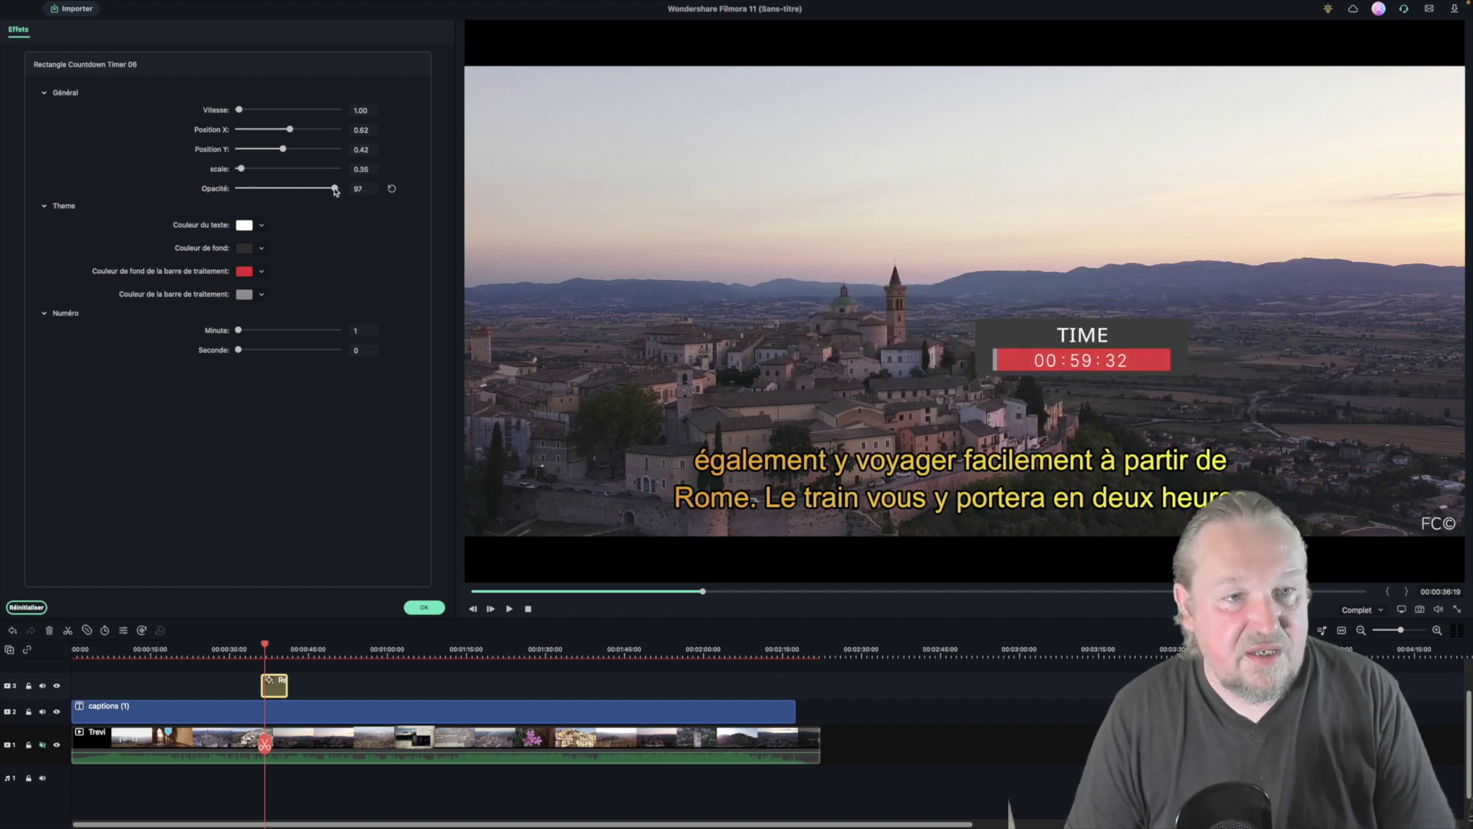
{"action": "left_click_drag", "start_coordinate": [330, 190], "coordinate": [312, 189]}
{"action": "left_click_drag", "start_coordinate": [289, 129], "coordinate": [273, 133]}
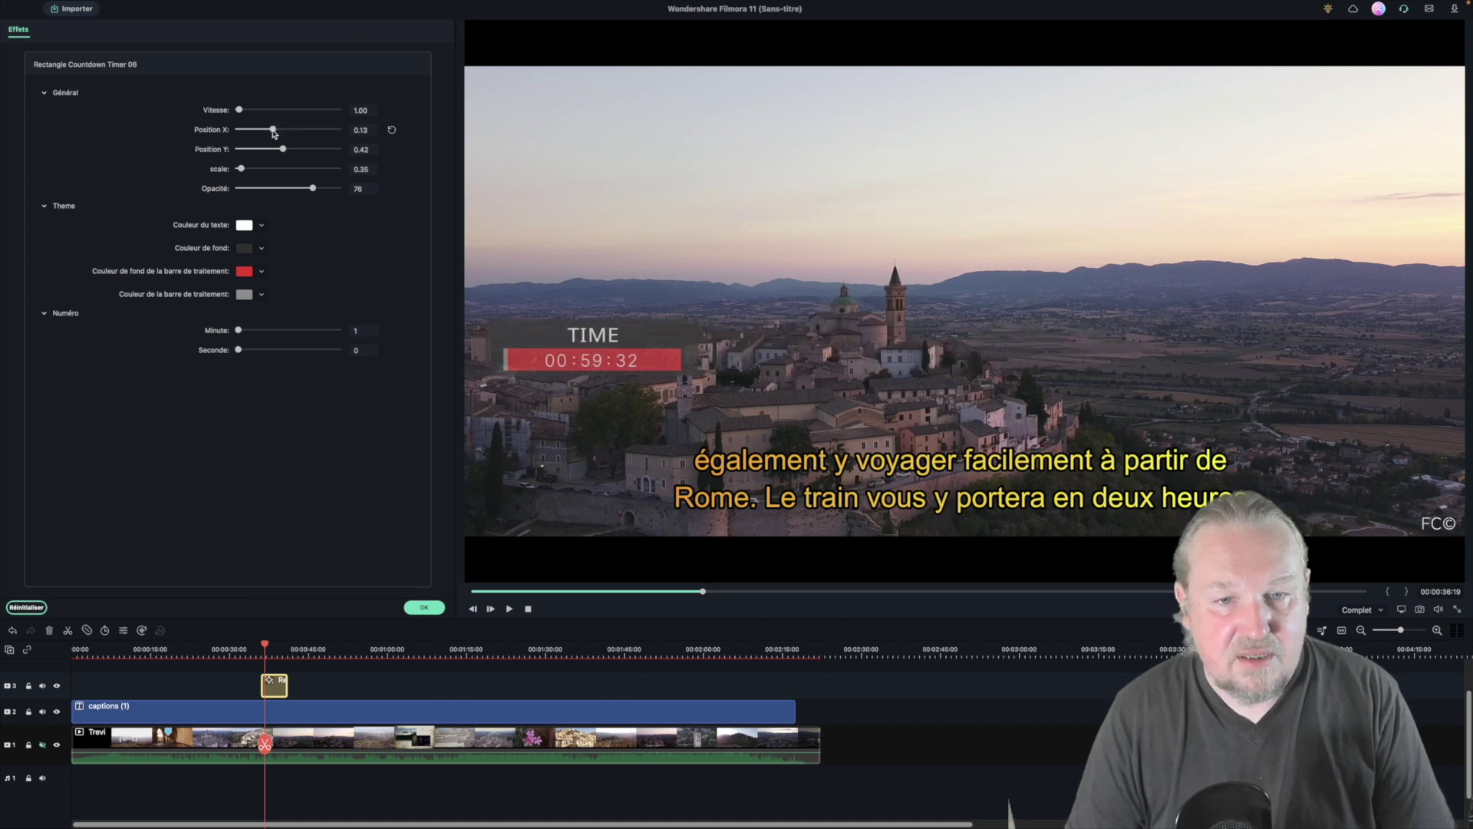
Step: Change the countdown timer's text colour to yellow and its background colour to blue-violet
{"action": "left_click", "coordinate": [244, 226]}
{"action": "left_click", "coordinate": [283, 330]}
{"action": "left_click", "coordinate": [360, 357]}
{"action": "left_click", "coordinate": [284, 380]}
{"action": "left_click", "coordinate": [239, 239]}
{"action": "left_click", "coordinate": [260, 250]}
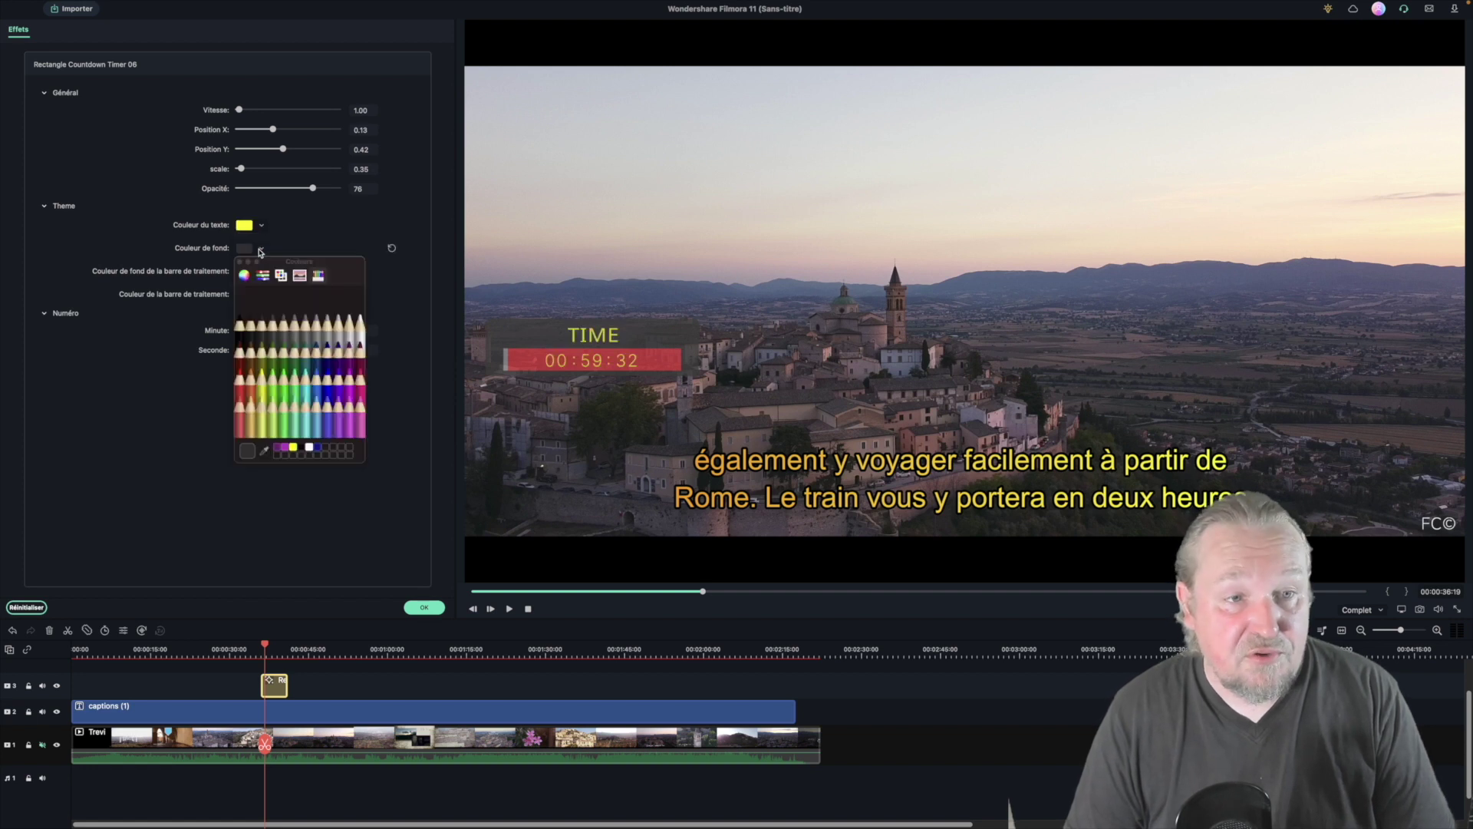
{"action": "left_click", "coordinate": [327, 399]}
{"action": "left_click", "coordinate": [239, 262]}
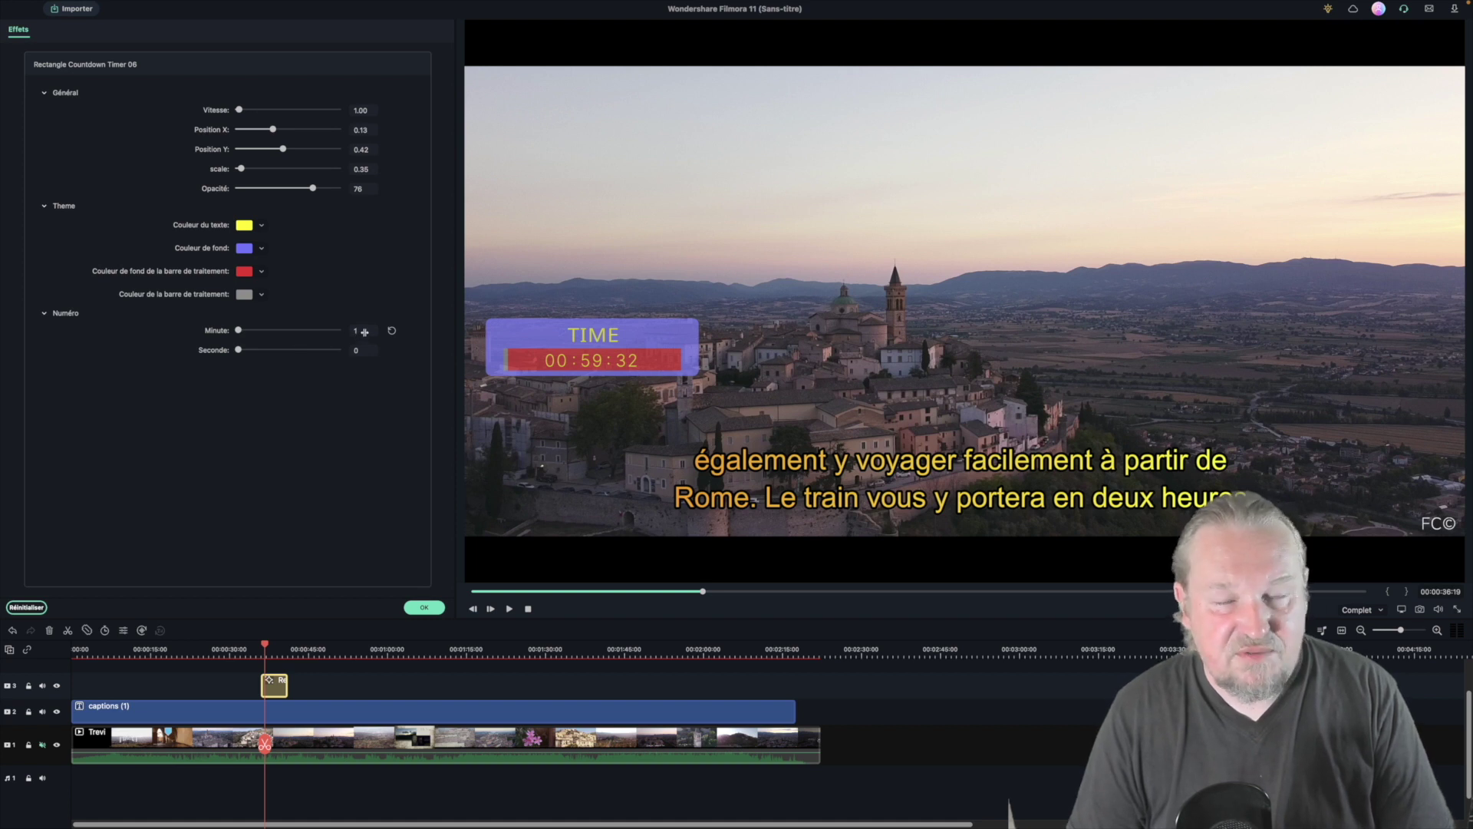
Step: Set the timer's countdown to 0 minutes and 10 seconds, and lengthen its timeline clip to about 10 seconds
{"action": "left_click_drag", "start_coordinate": [364, 331], "coordinate": [367, 331]}
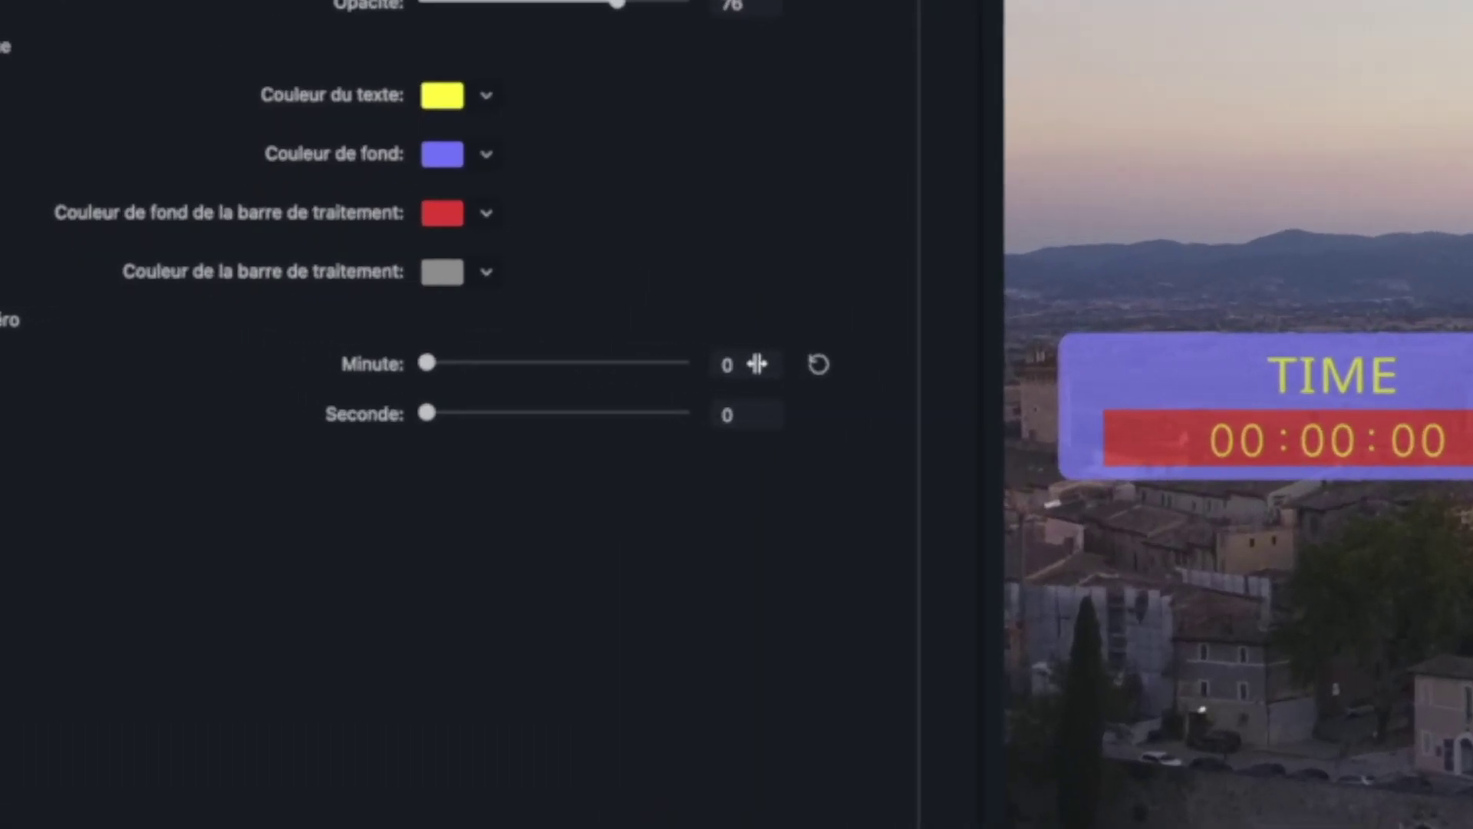
{"action": "left_click", "coordinate": [745, 410]}
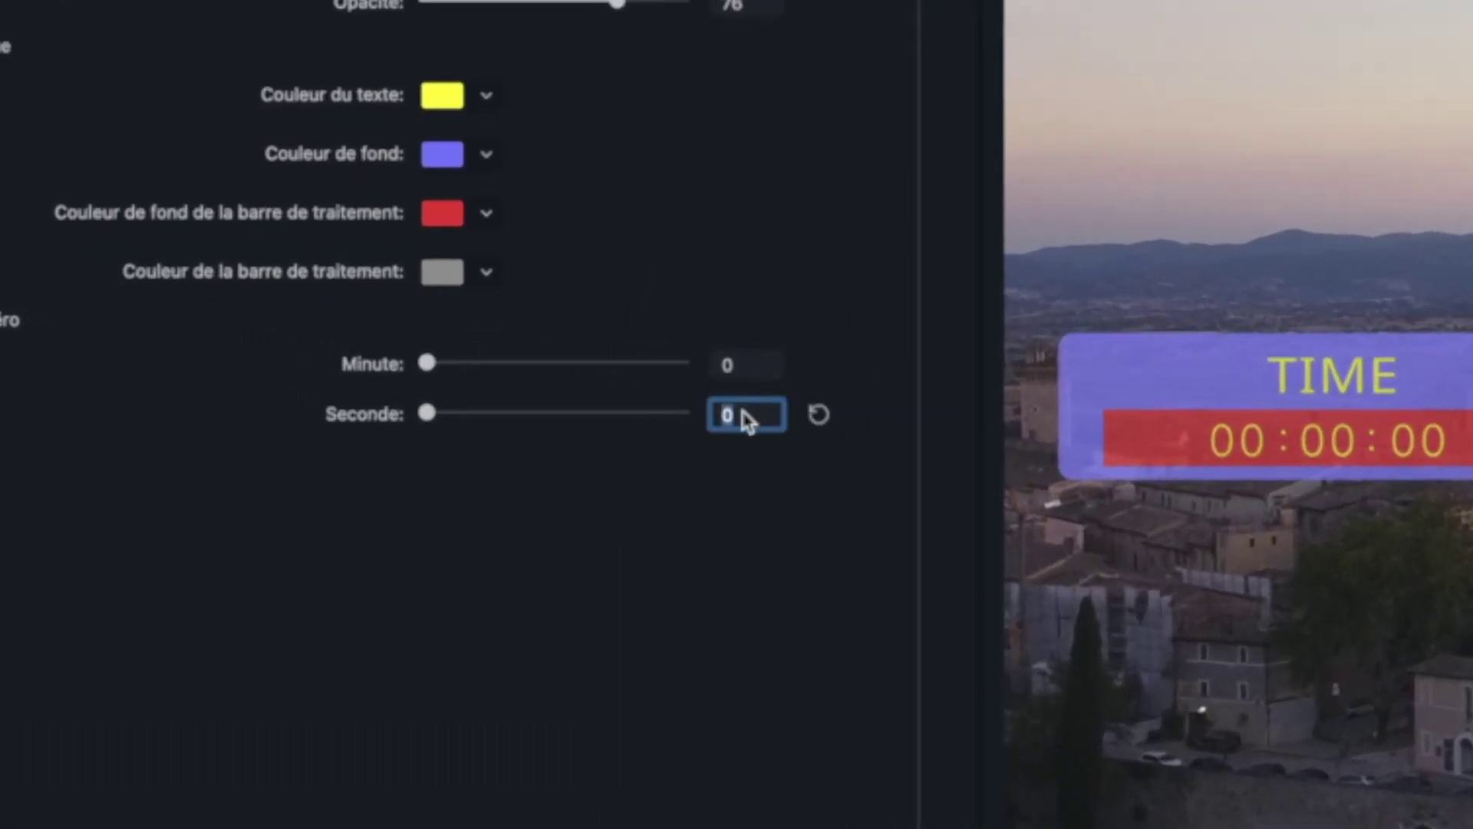
{"action": "type", "text": "1"}
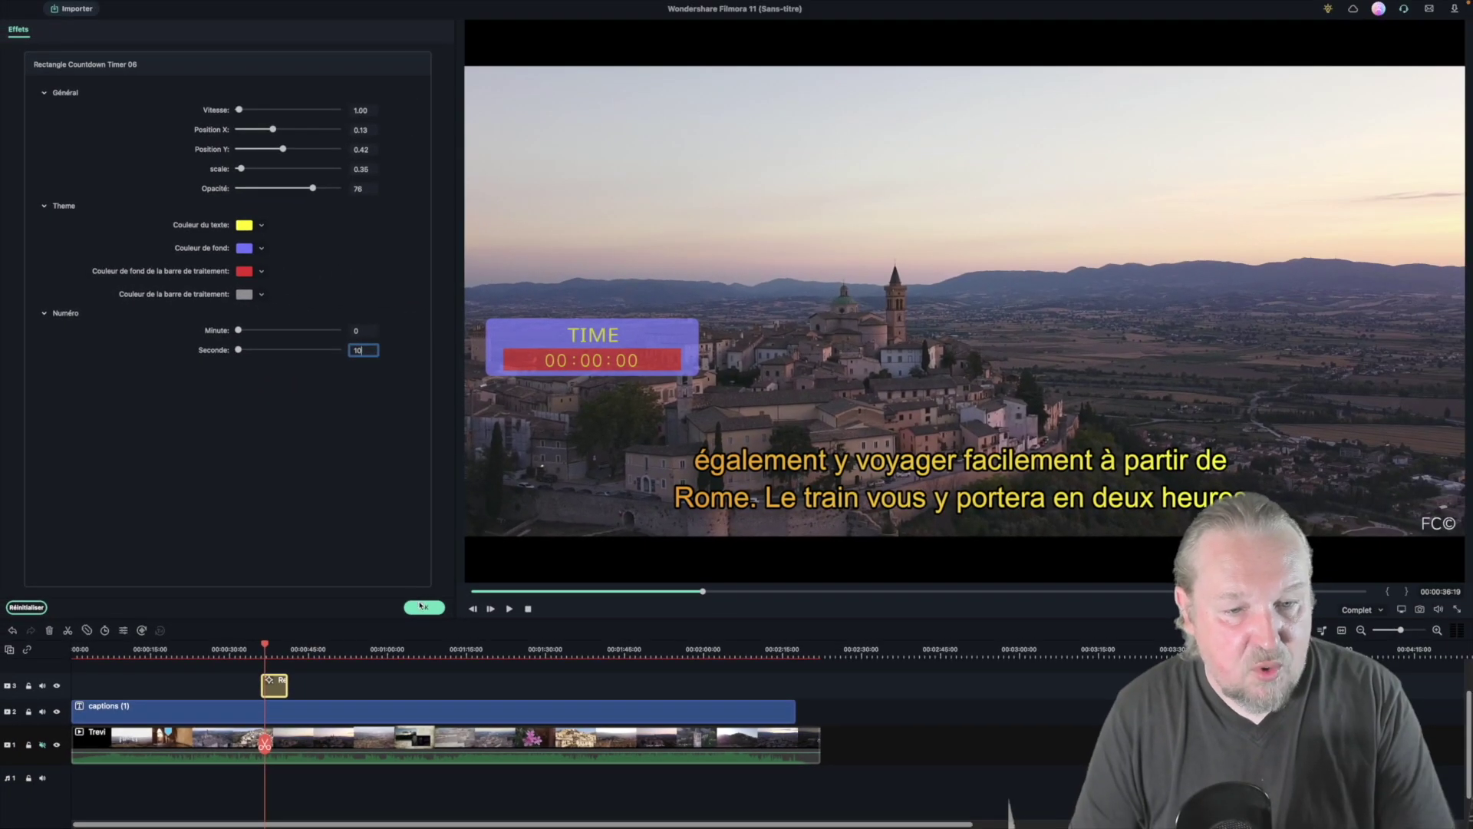
{"action": "left_click", "coordinate": [421, 605]}
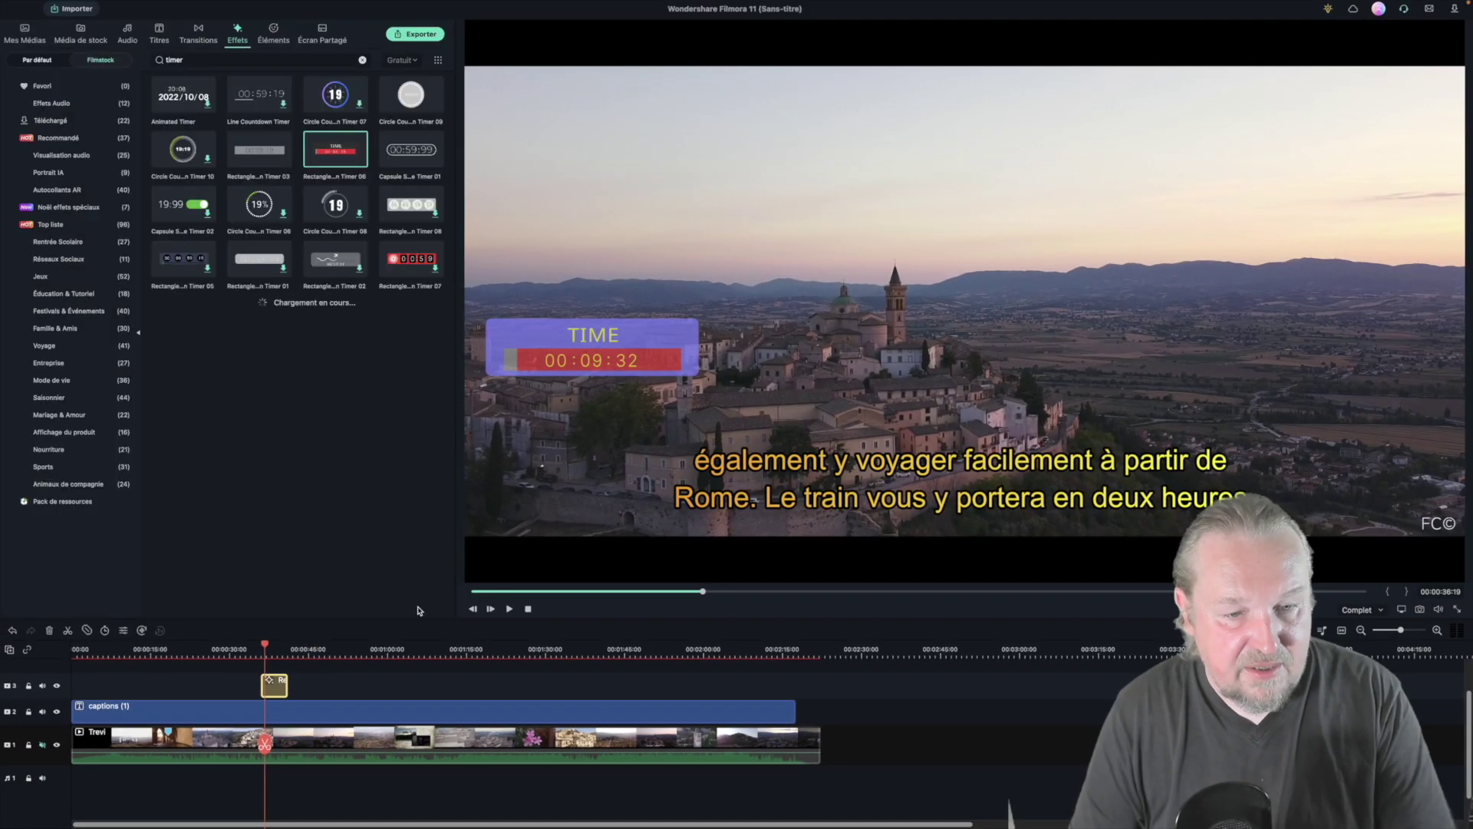
{"action": "left_click", "coordinate": [1437, 630]}
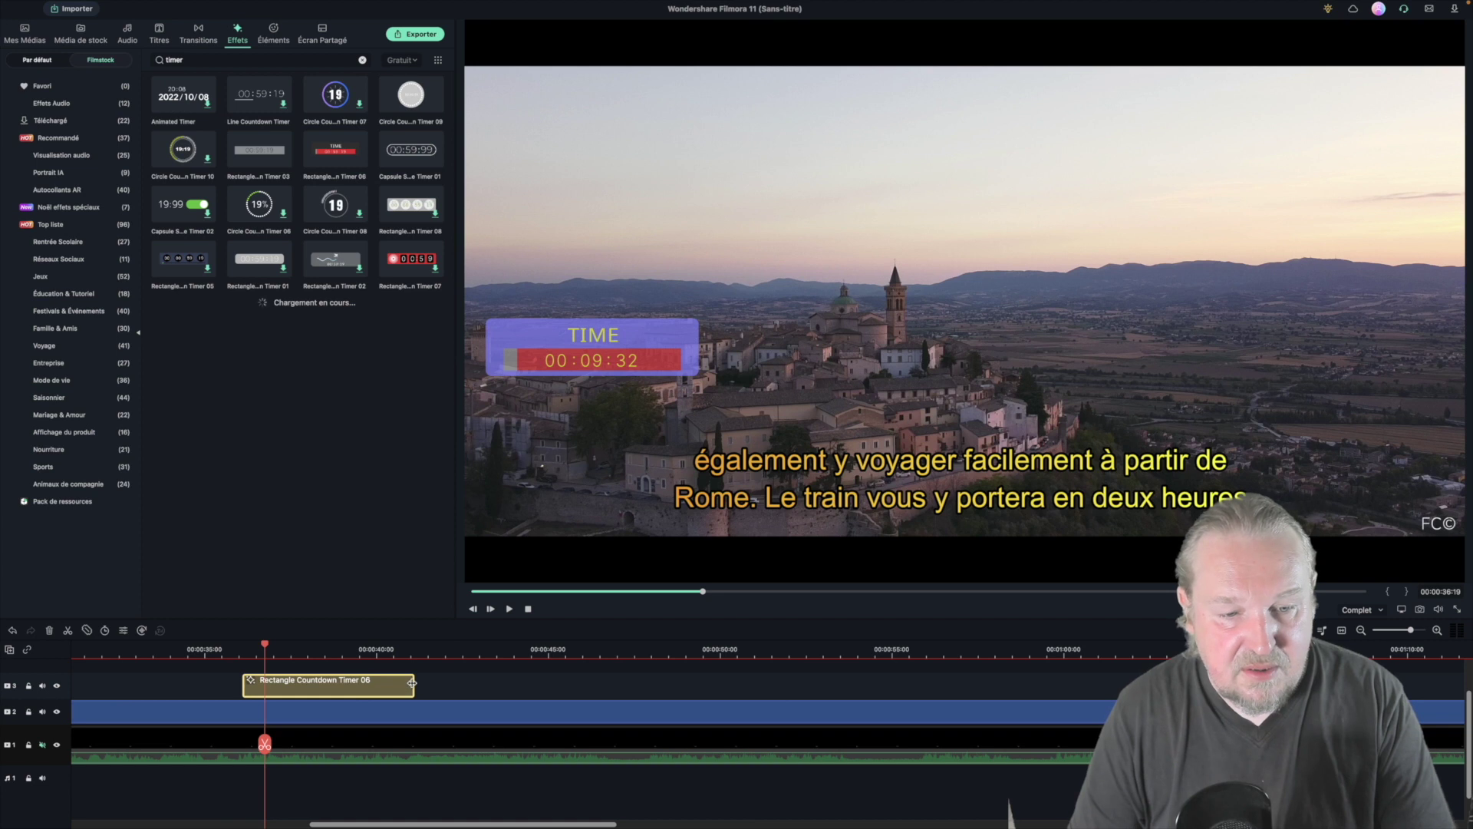
{"action": "left_click_drag", "start_coordinate": [411, 684], "coordinate": [599, 681]}
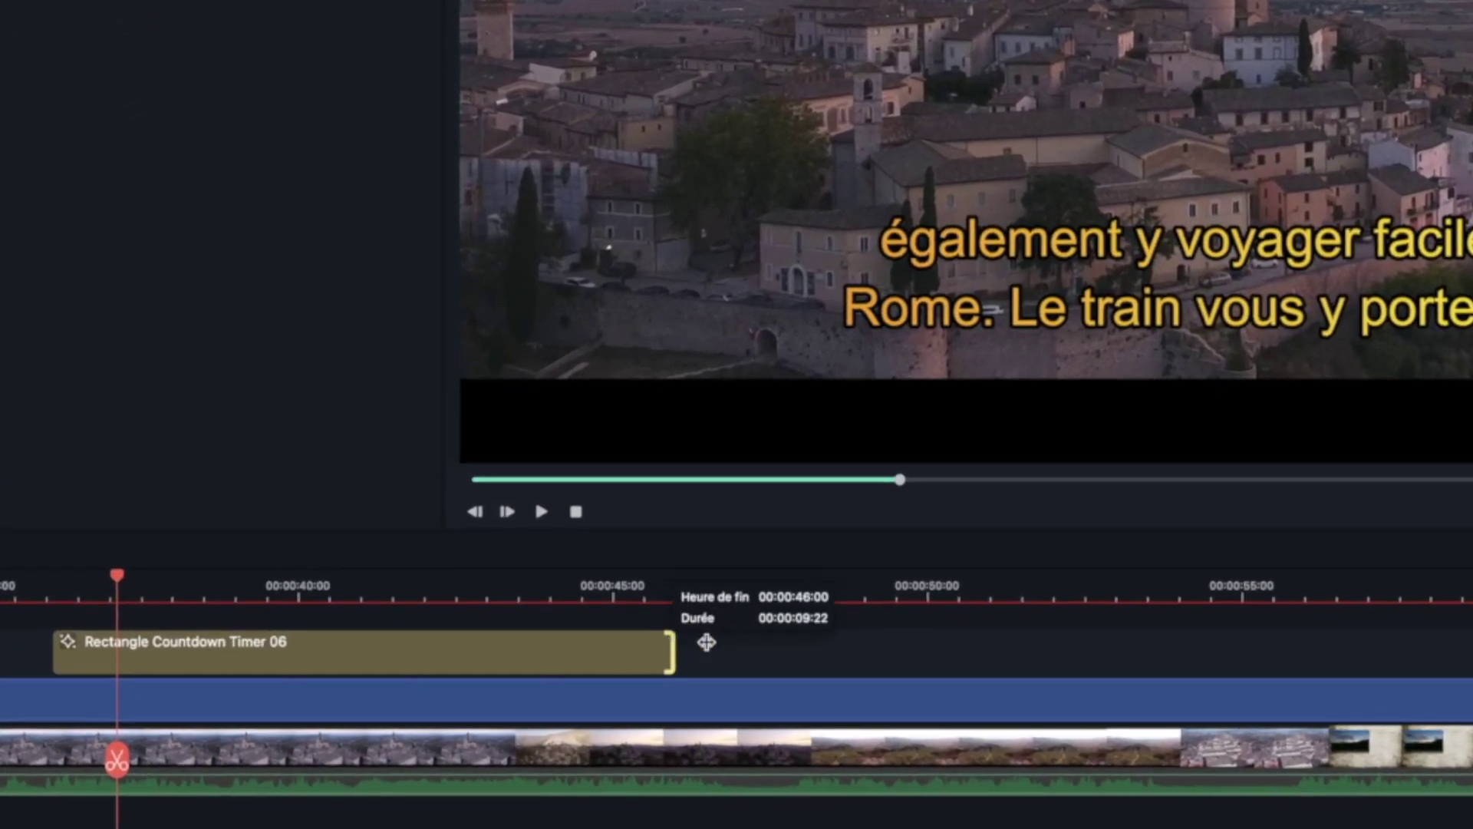
Step: Trim the countdown timer clip so it ends at about 46 seconds, and move the playhead past its end
{"action": "left_click_drag", "start_coordinate": [706, 642], "coordinate": [698, 638]}
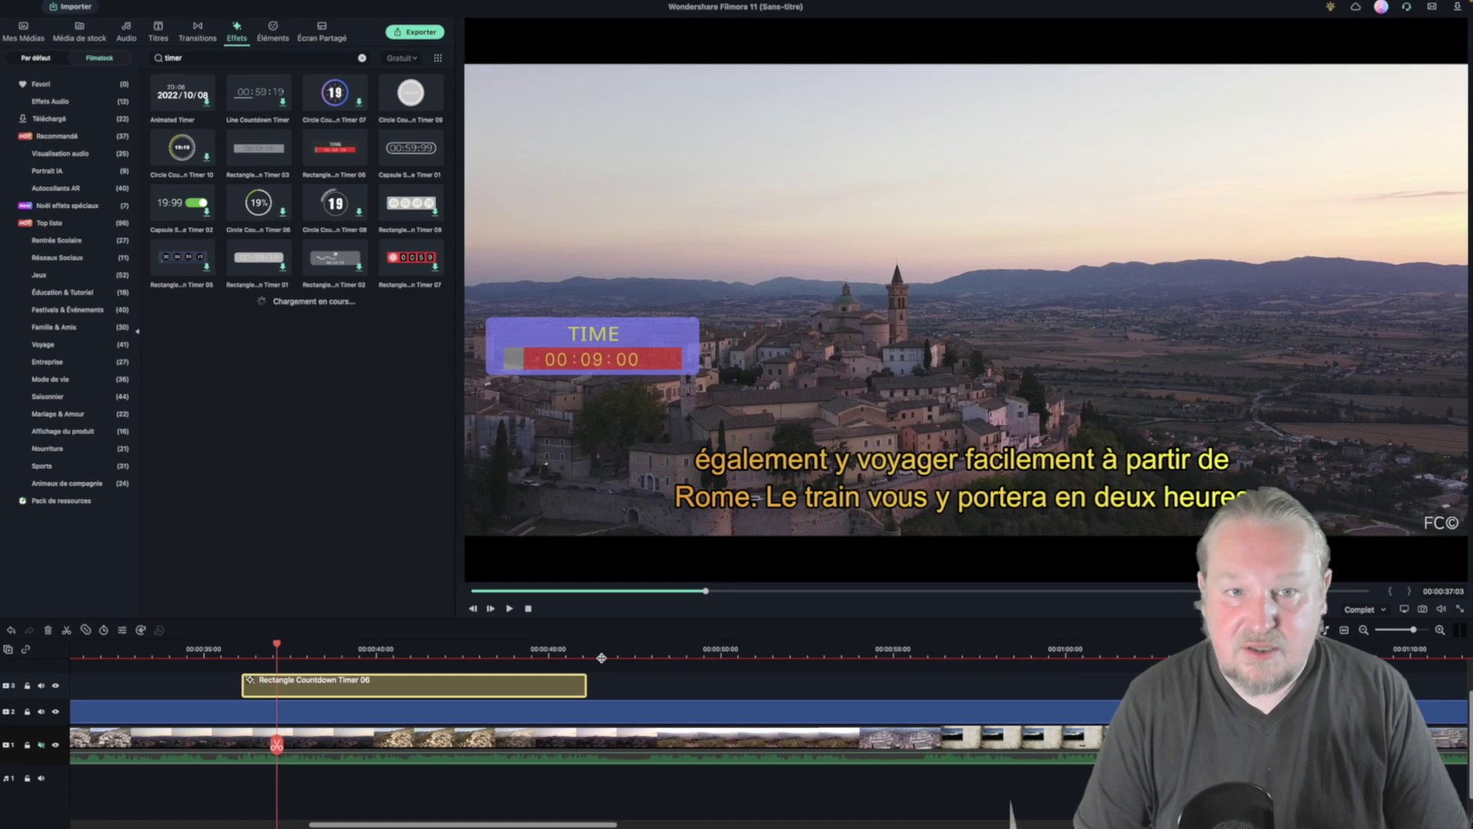
{"action": "left_click", "coordinate": [628, 650]}
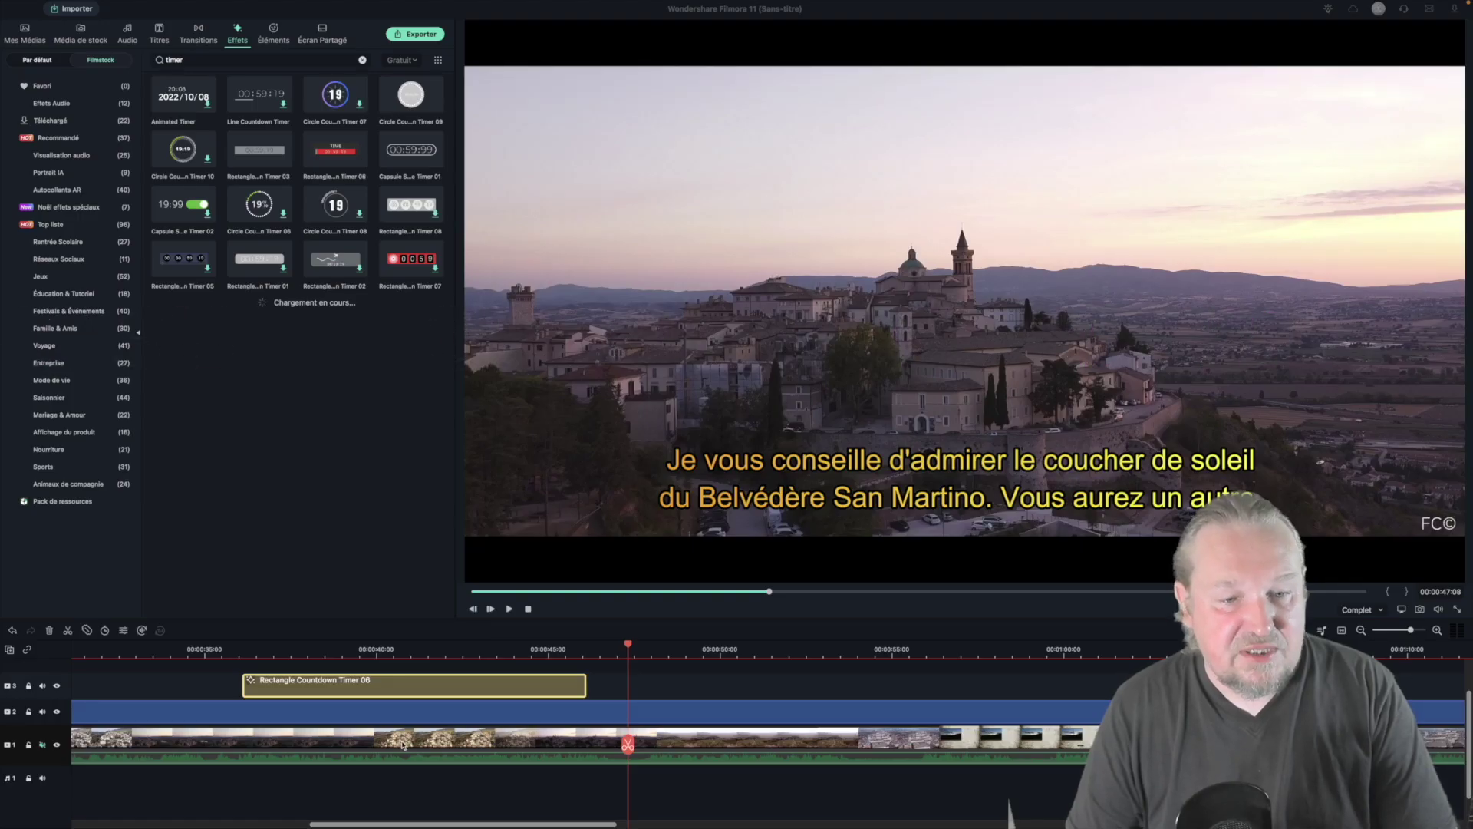
Step: Delete all clips from the timeline, and place the autumn lake video from the project media at the start of video track 1
{"action": "left_click_drag", "start_coordinate": [473, 781], "coordinate": [390, 682]}
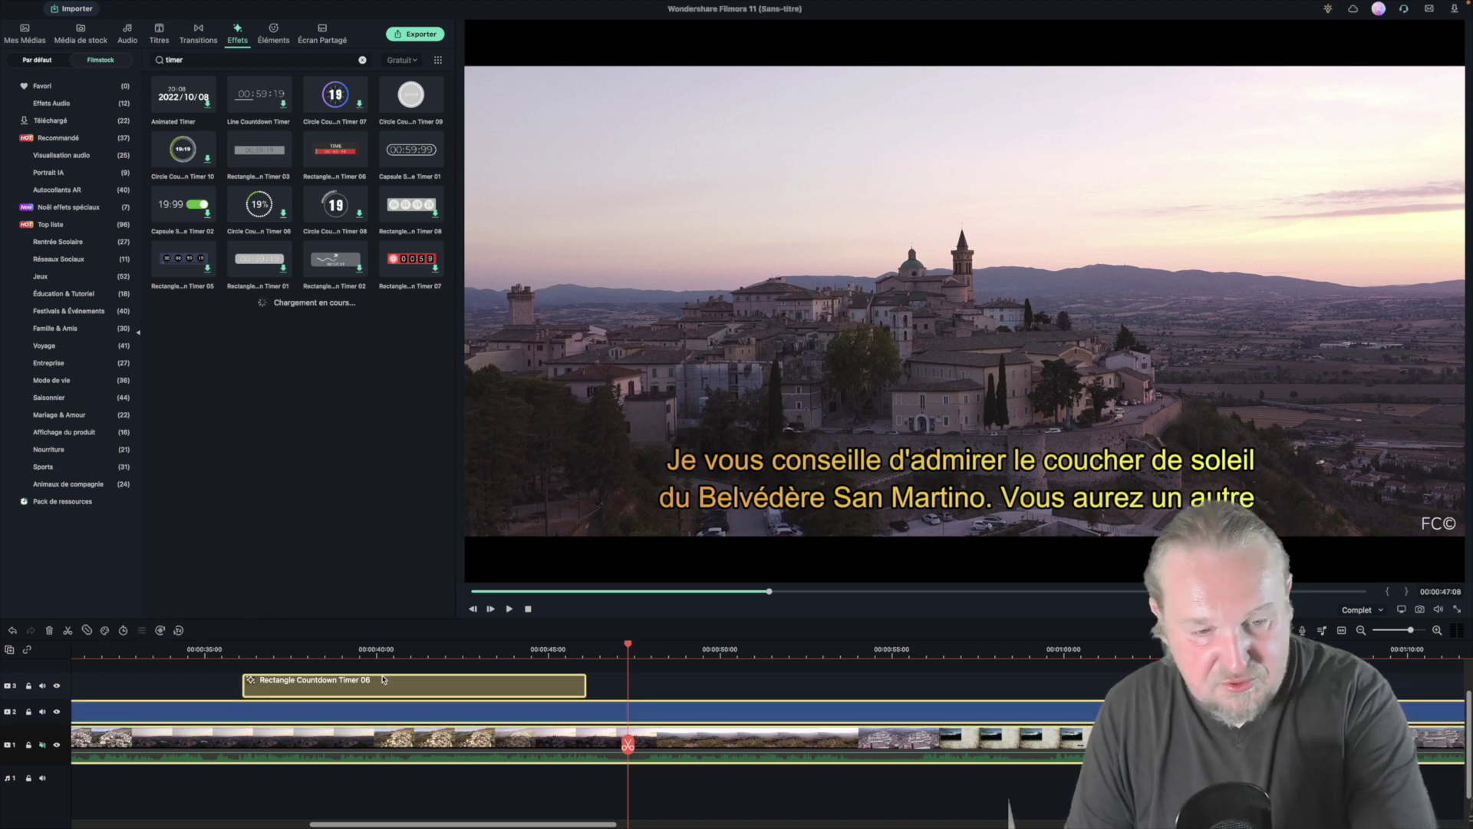
{"action": "key", "text": "Delete"}
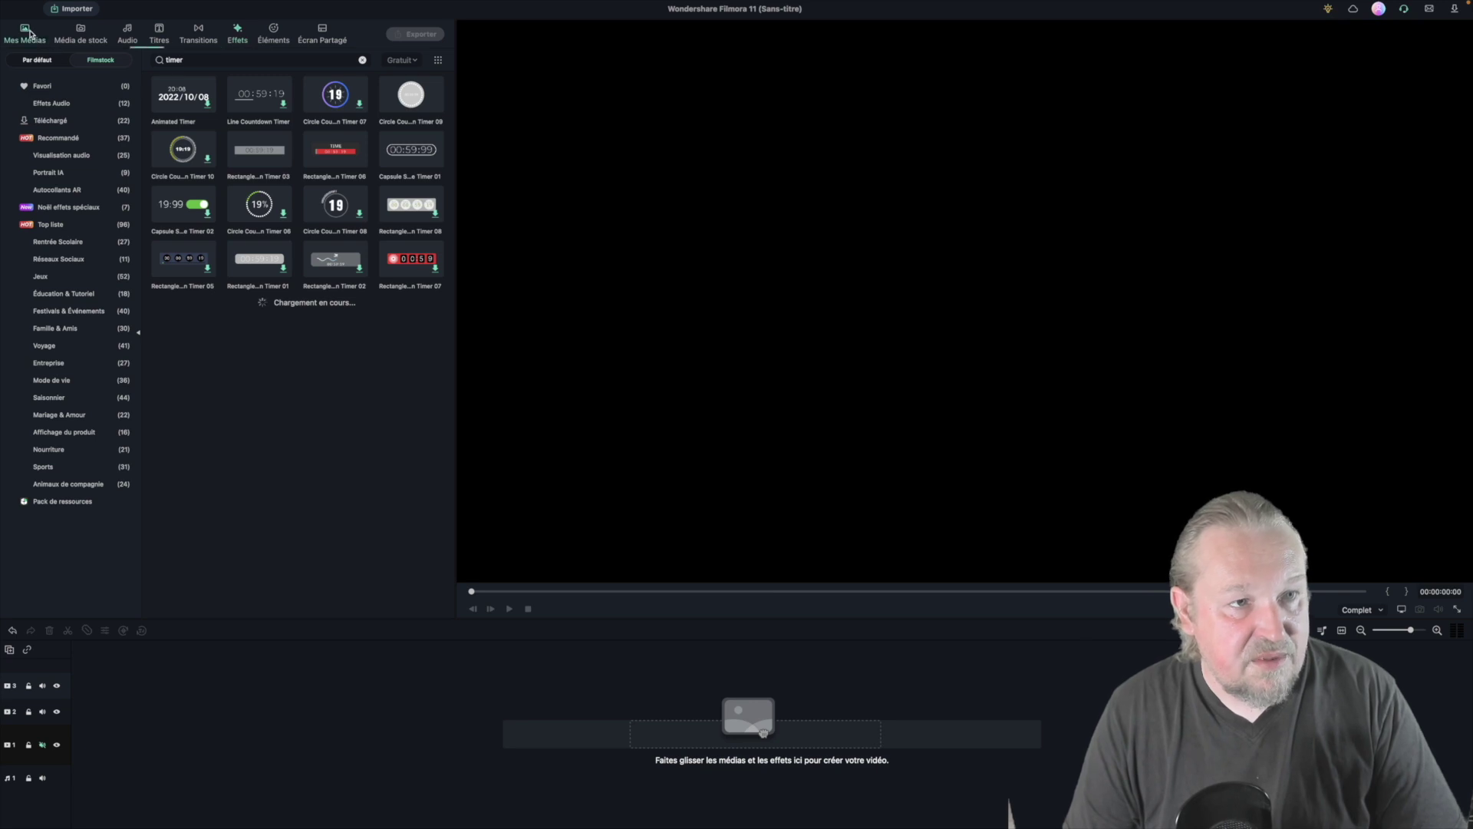
{"action": "left_click", "coordinate": [25, 32]}
{"action": "left_click", "coordinate": [267, 93]}
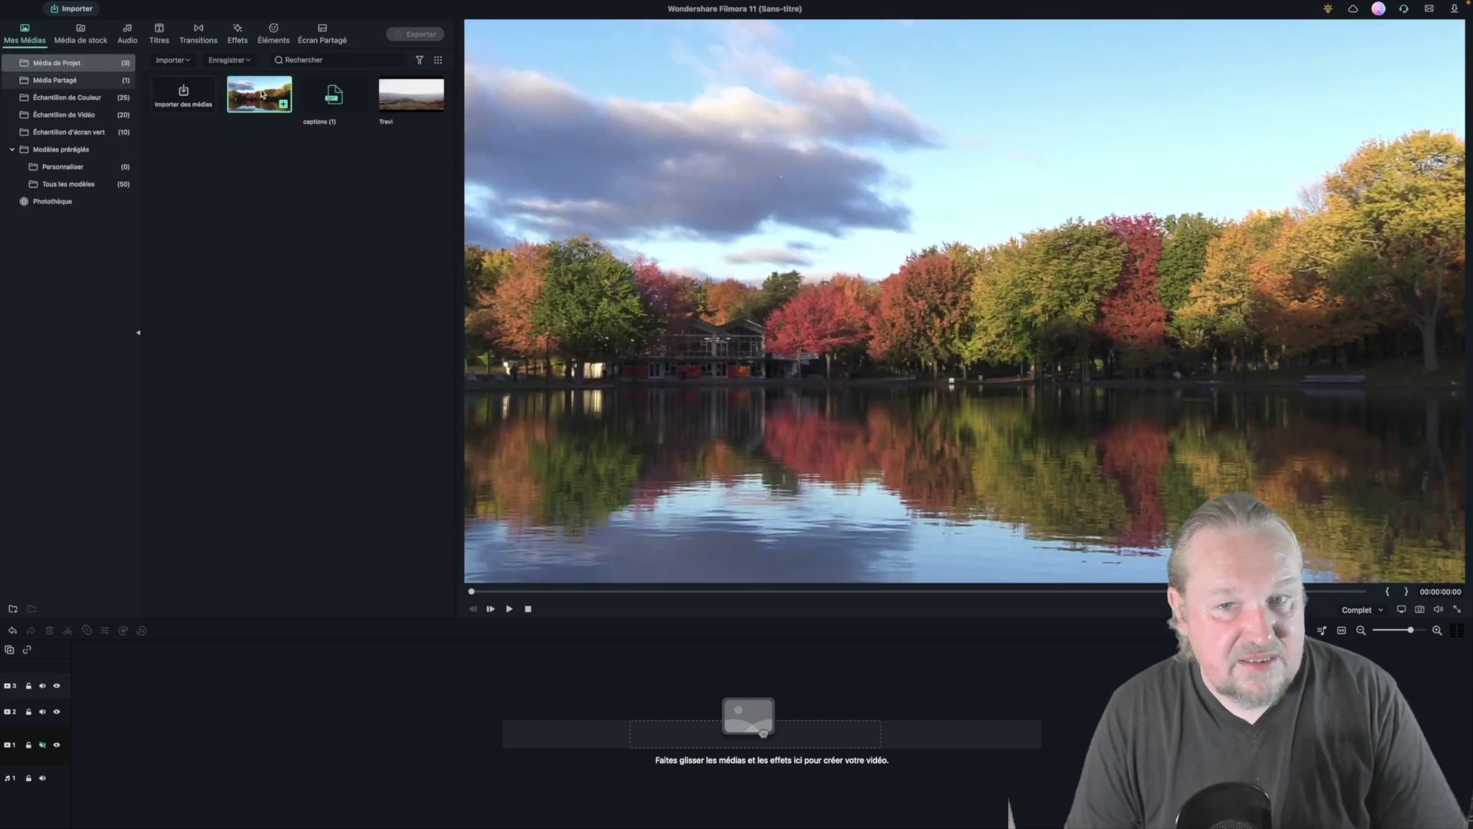
{"action": "left_click_drag", "start_coordinate": [262, 94], "coordinate": [127, 702]}
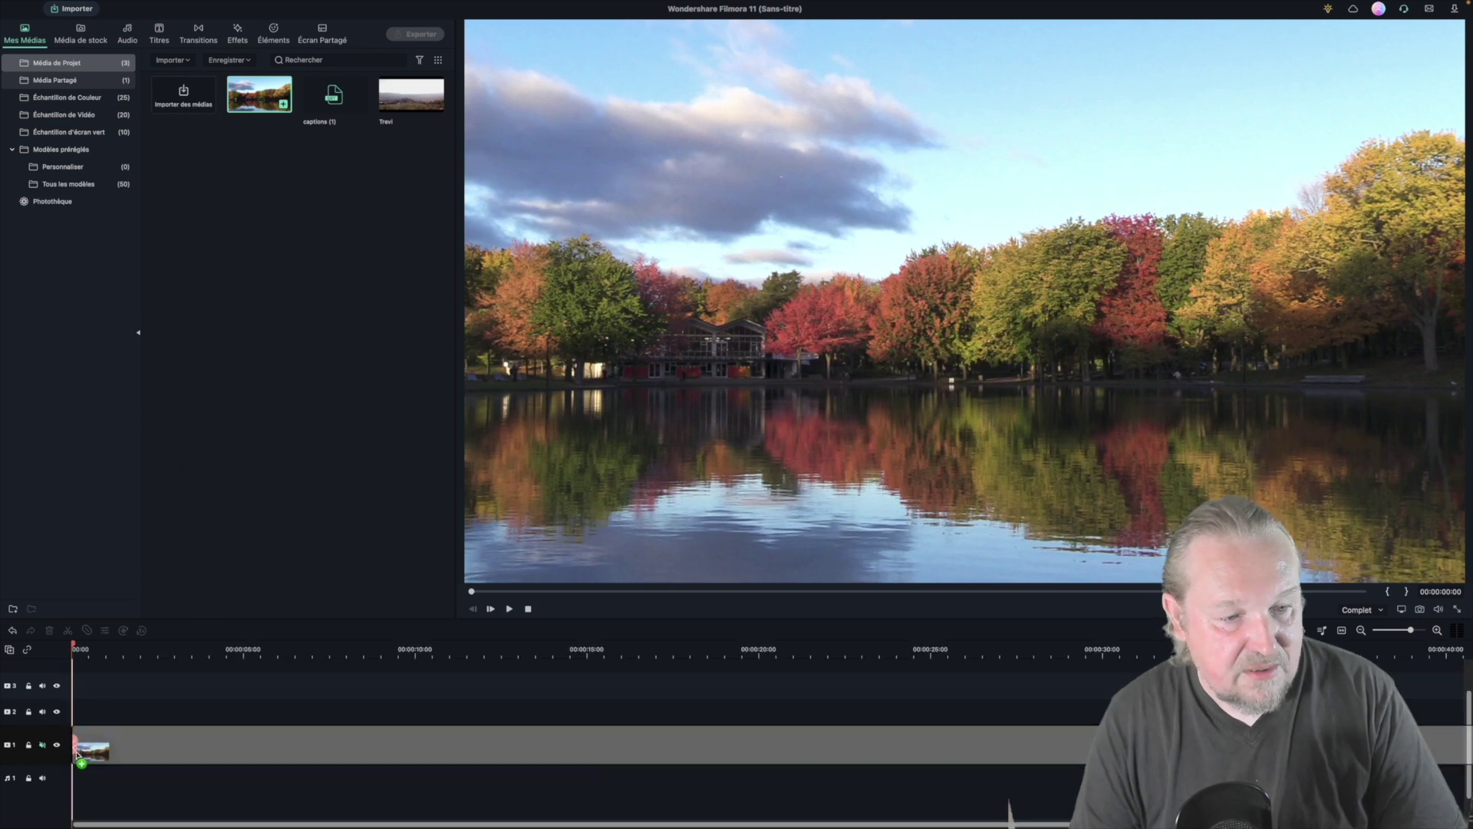
{"action": "left_click", "coordinate": [167, 649]}
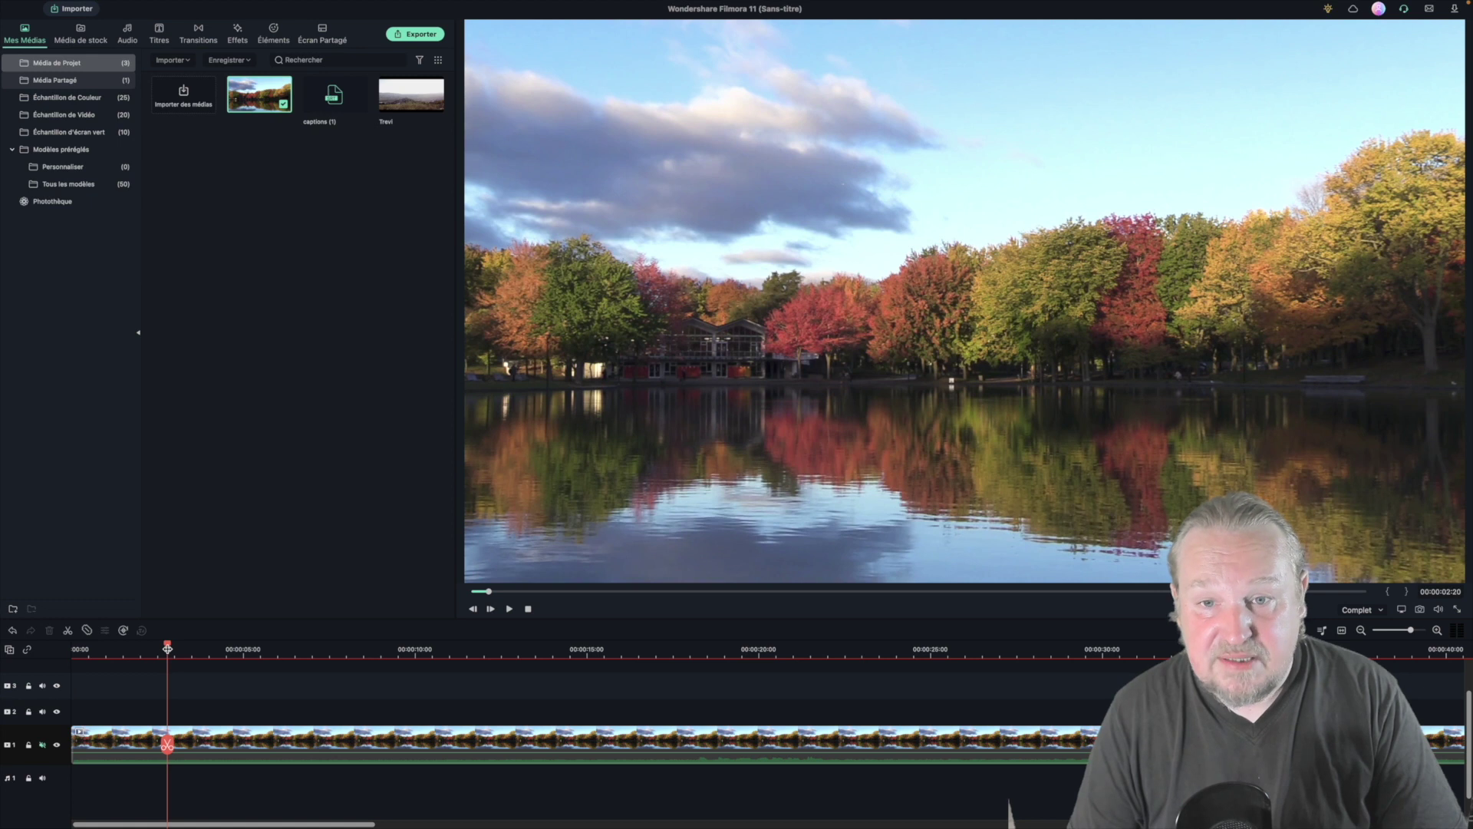
Step: Open Correction de couleur for the lake clip and bring up the Courbe section of its manual adjustments
{"action": "left_click", "coordinate": [227, 743]}
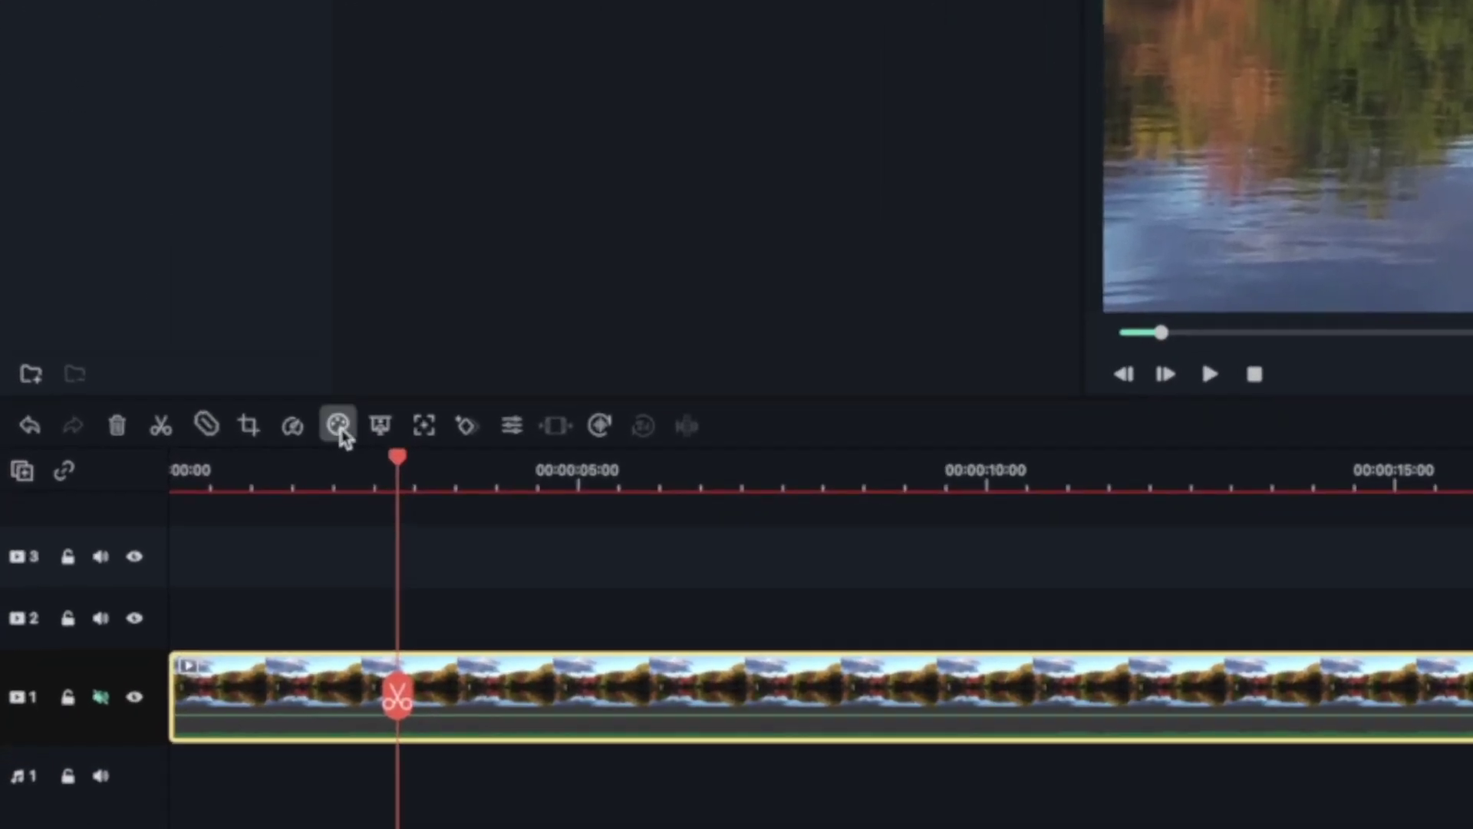
{"action": "left_click", "coordinate": [338, 424]}
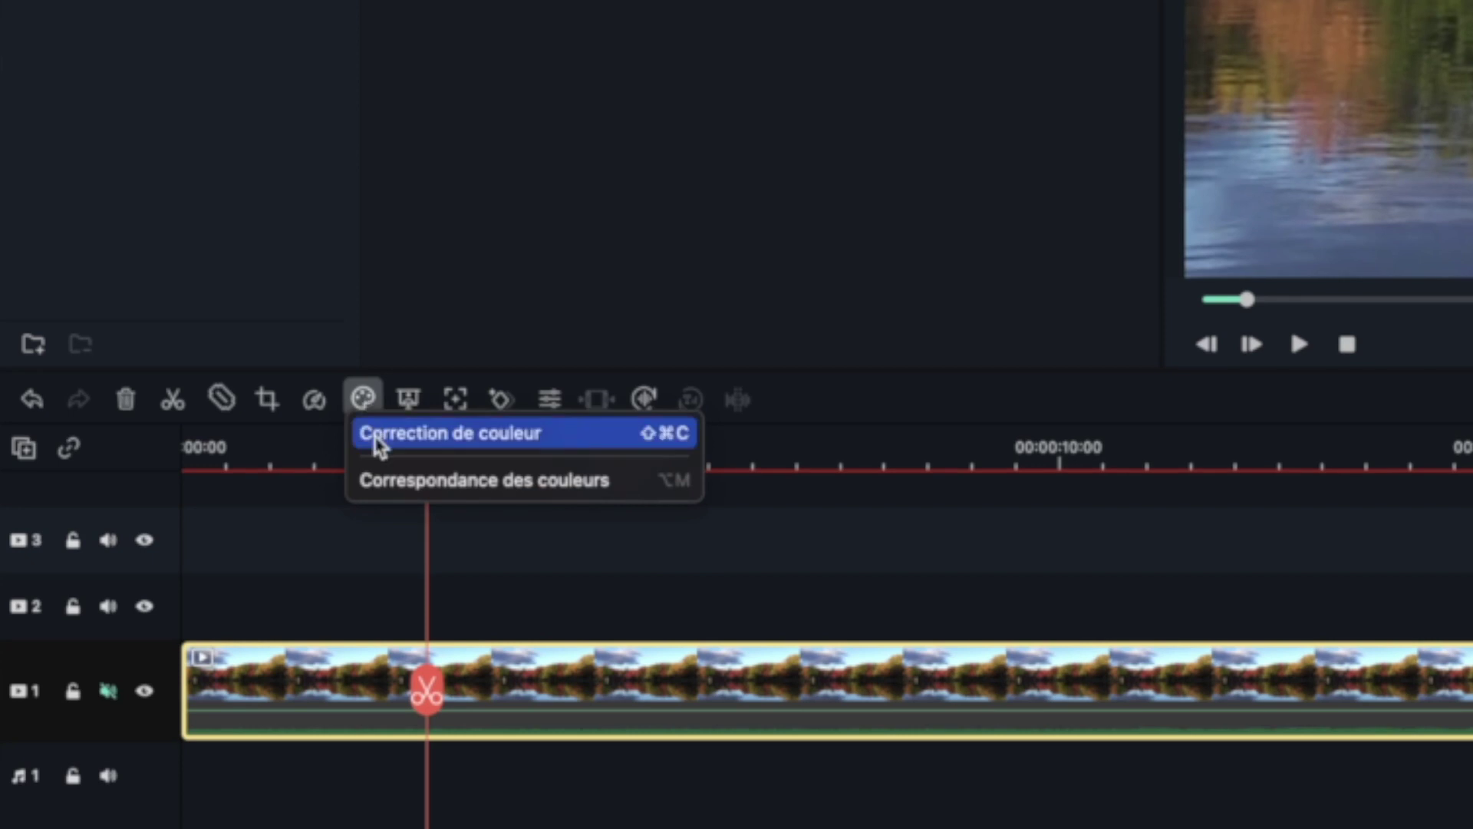
{"action": "left_click", "coordinate": [378, 438]}
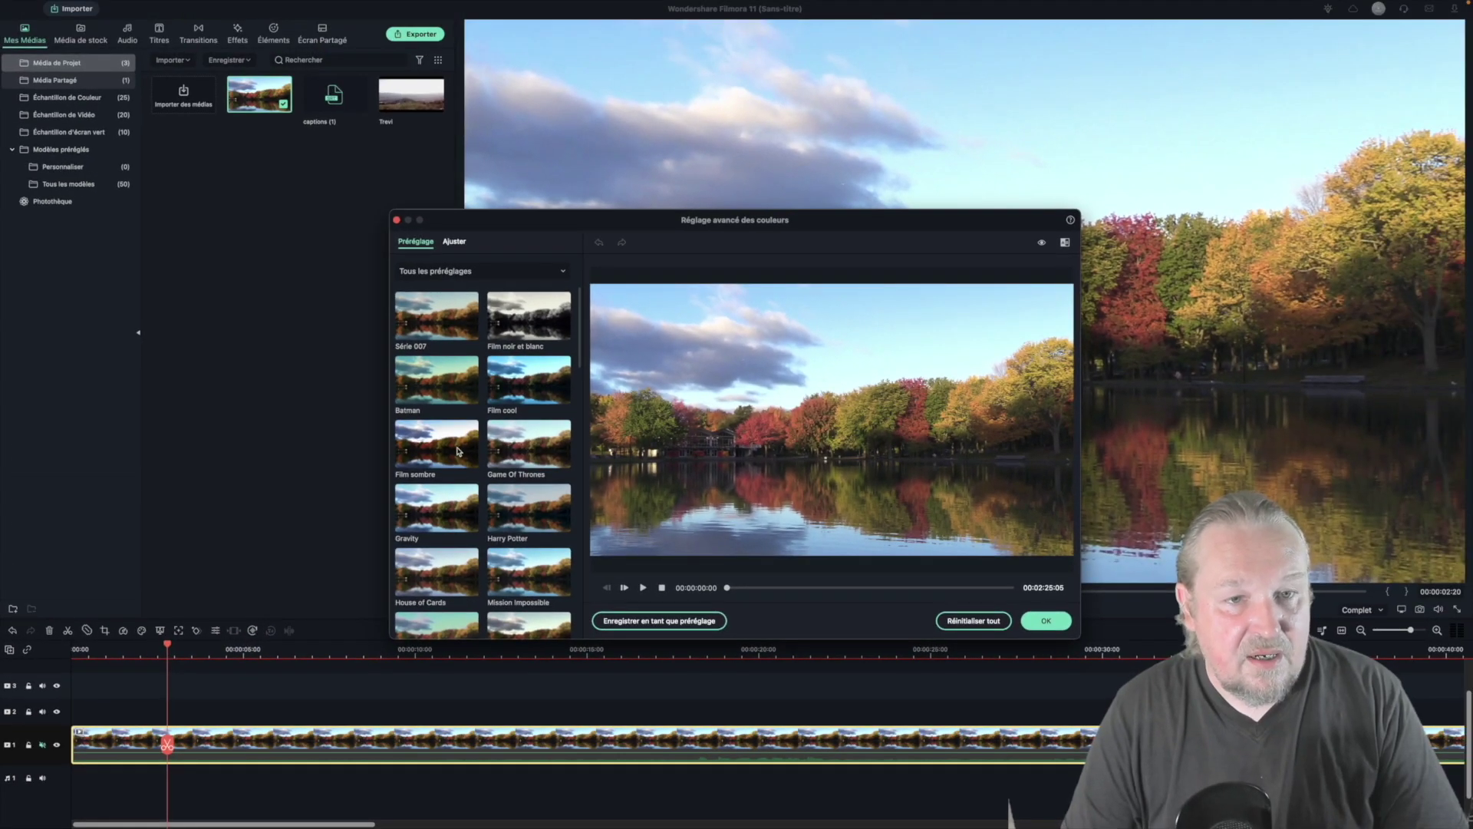
{"action": "left_click", "coordinate": [454, 241]}
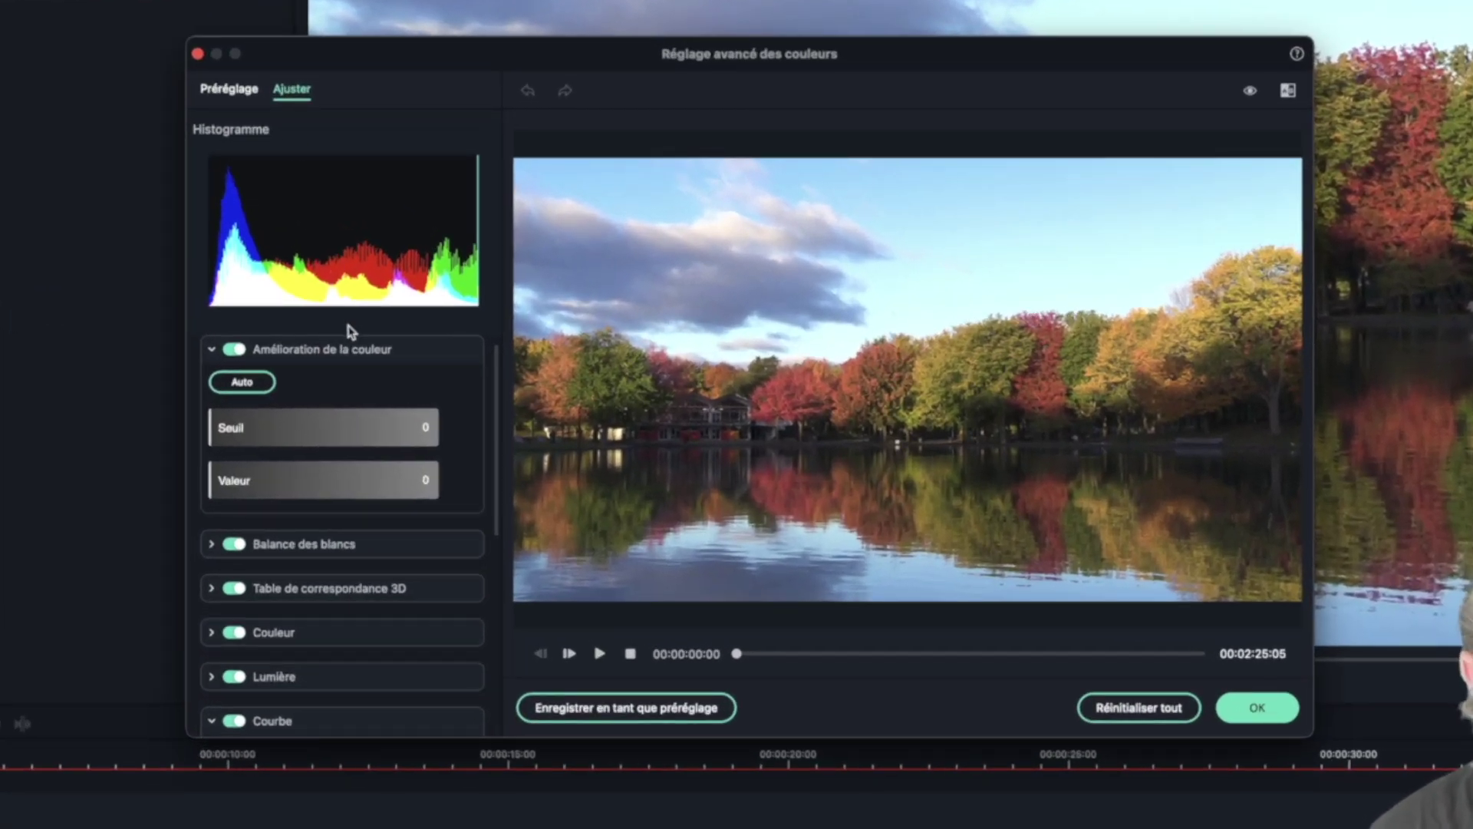
{"action": "scroll", "coordinate": [453, 414], "scroll_direction": "down", "scroll_amount": 10}
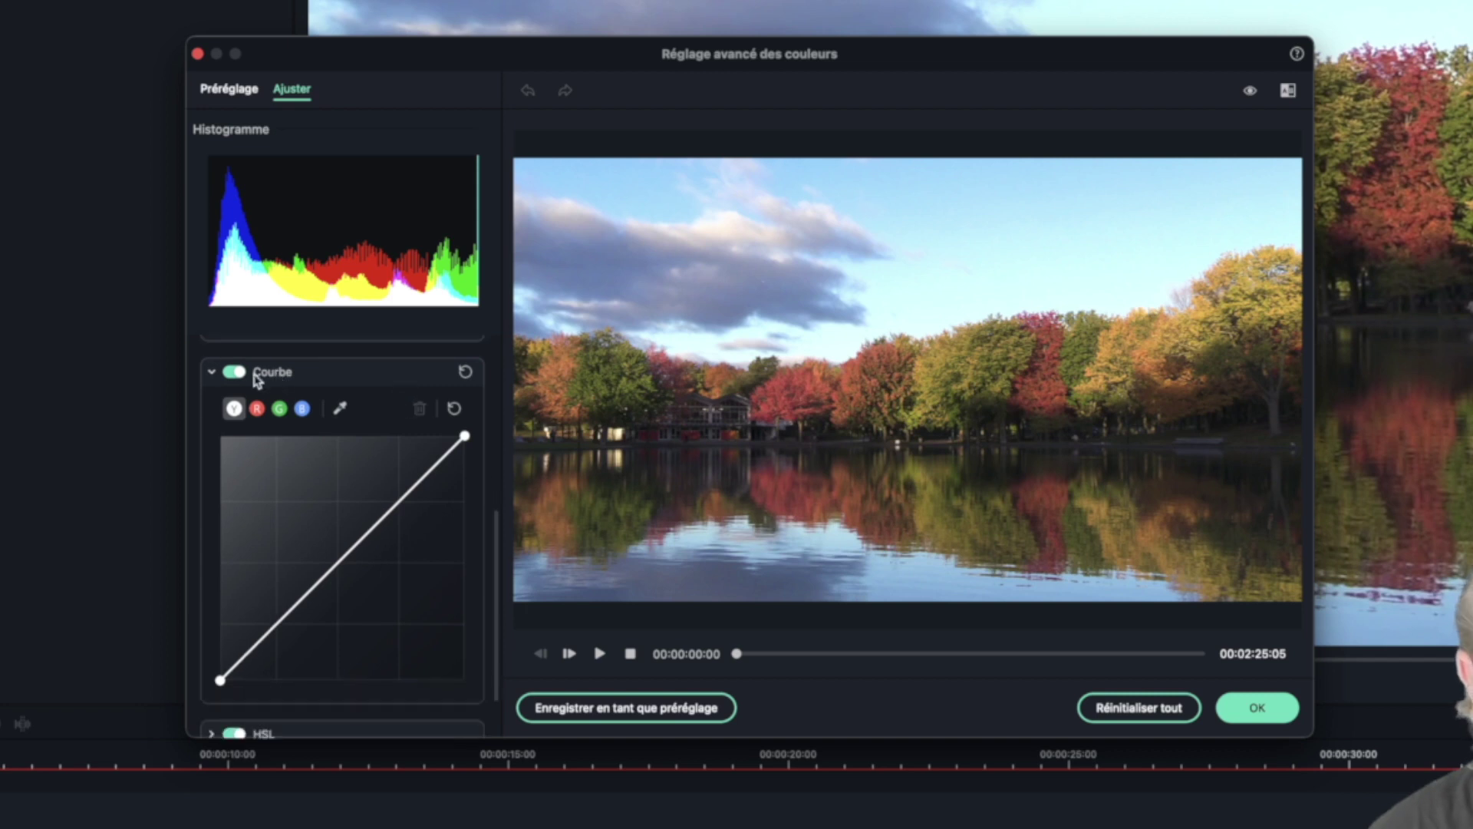
Step: Try brightening and darkening the image with the luma curve's highlight endpoint, restore it to the corner, and test the shadow endpoint
{"action": "left_click", "coordinate": [465, 436]}
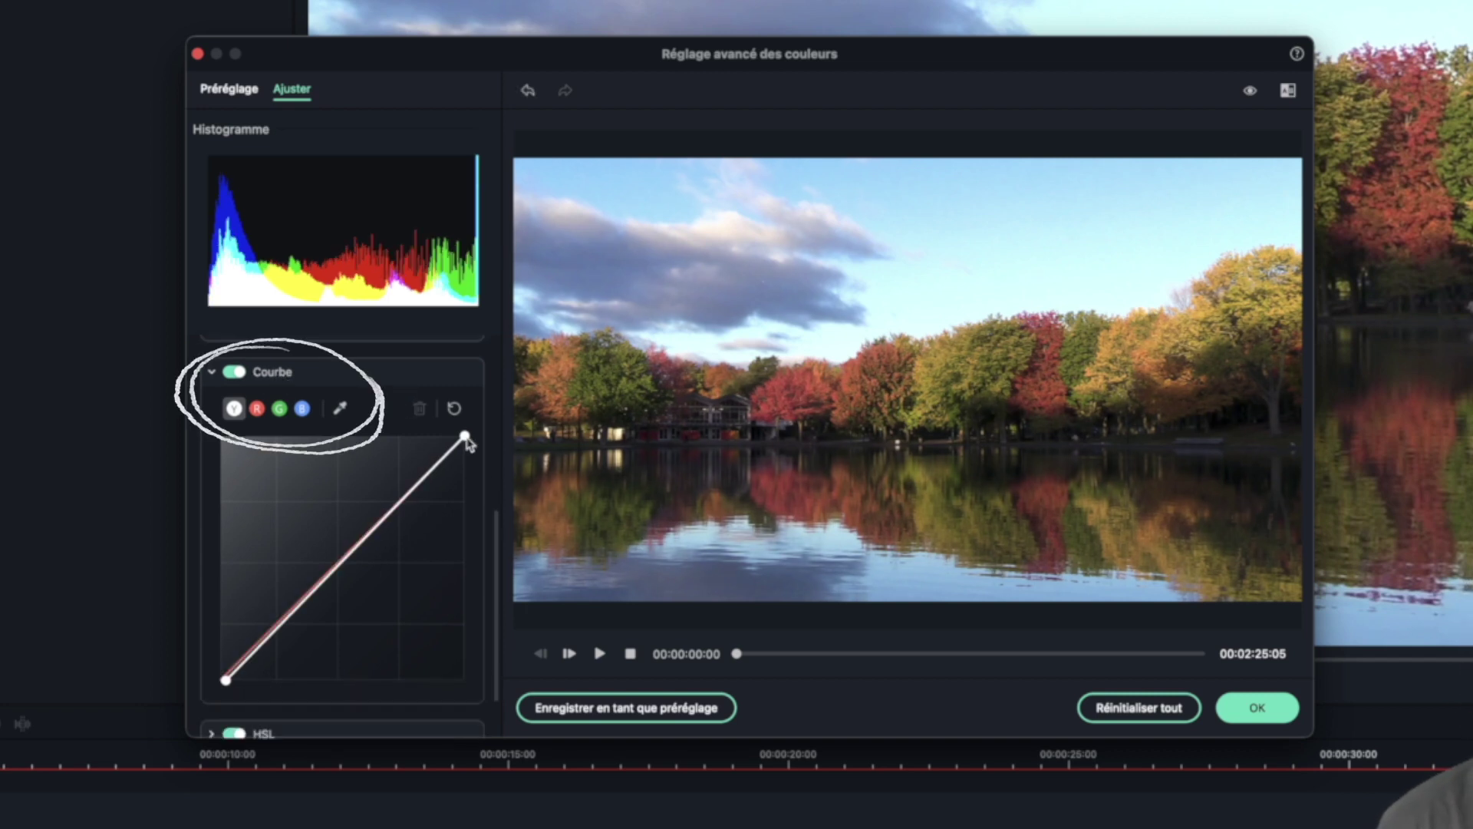
{"action": "left_click", "coordinate": [238, 411]}
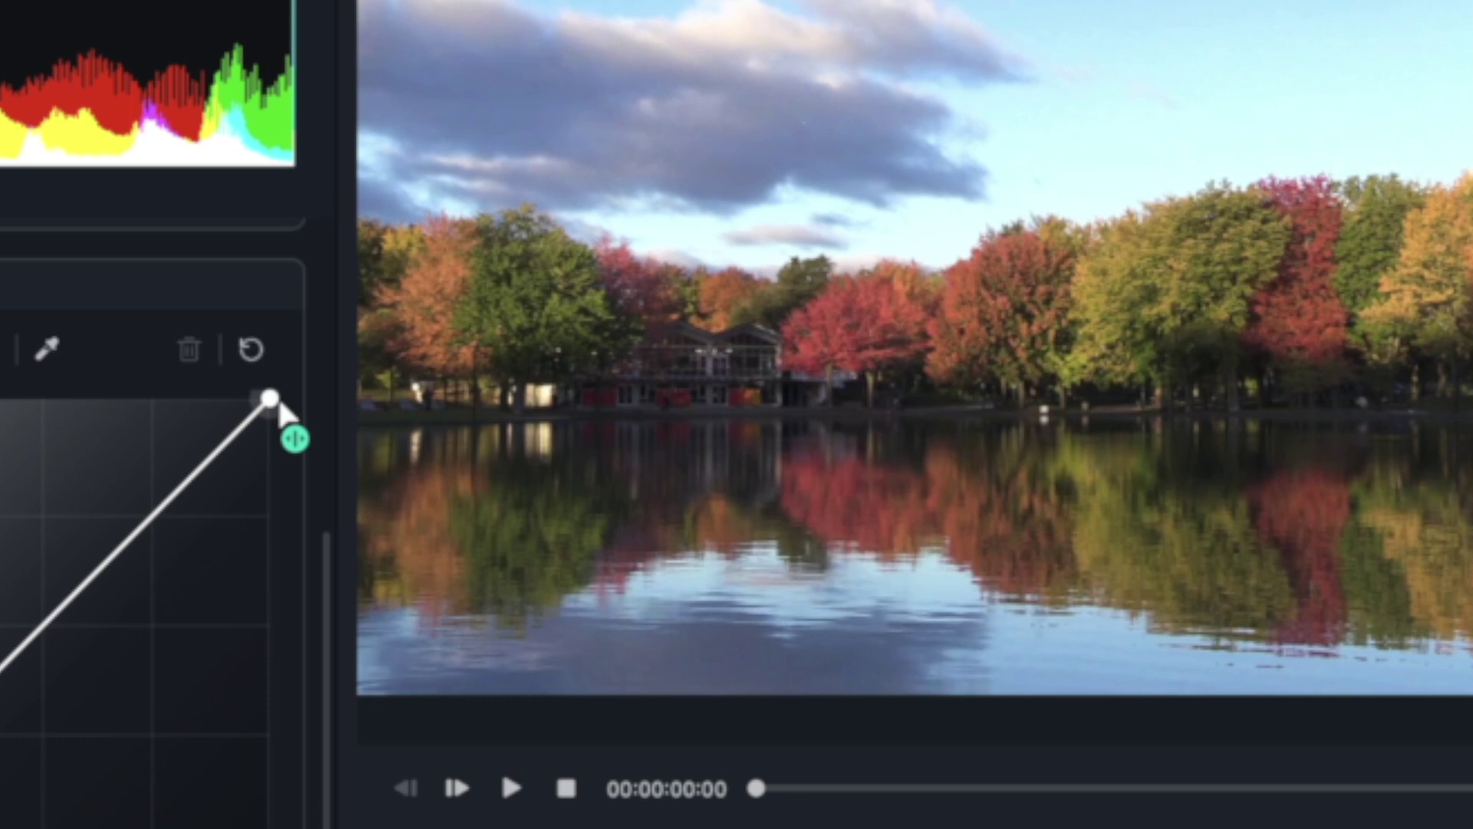
{"action": "left_click_drag", "start_coordinate": [279, 406], "coordinate": [197, 406]}
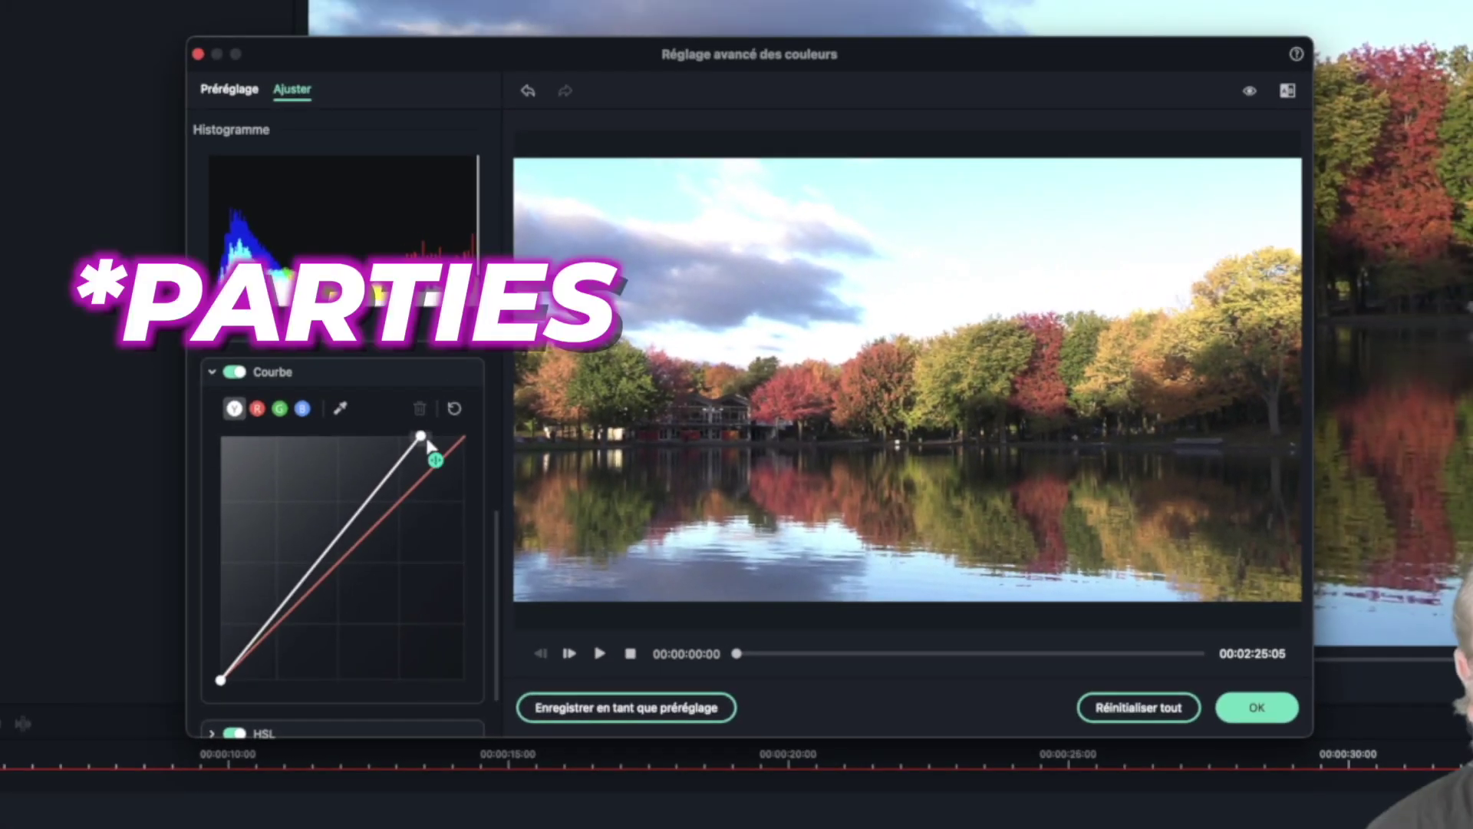
{"action": "left_click_drag", "start_coordinate": [427, 441], "coordinate": [466, 537]}
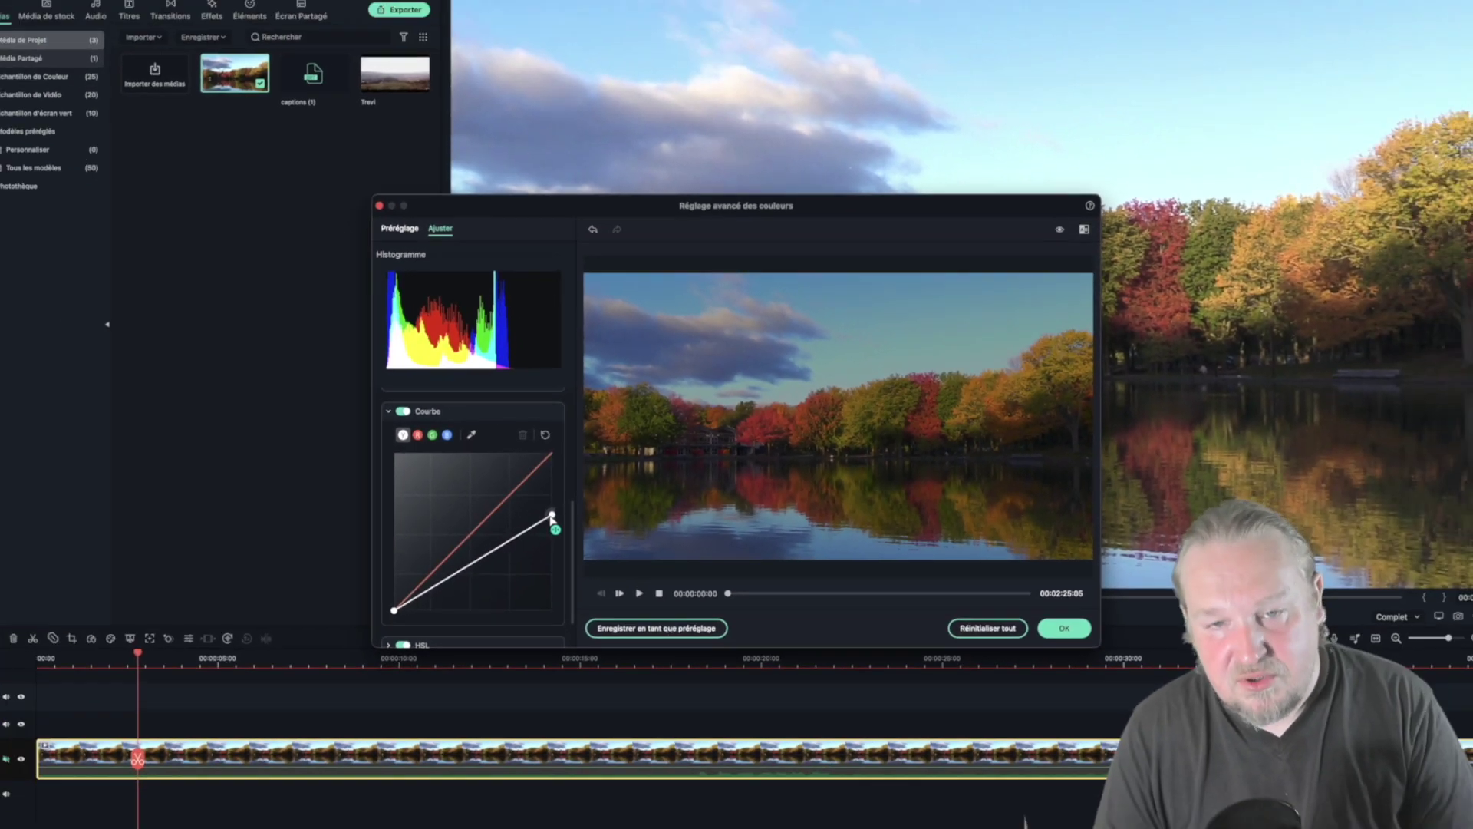
{"action": "left_click_drag", "start_coordinate": [552, 519], "coordinate": [552, 597]}
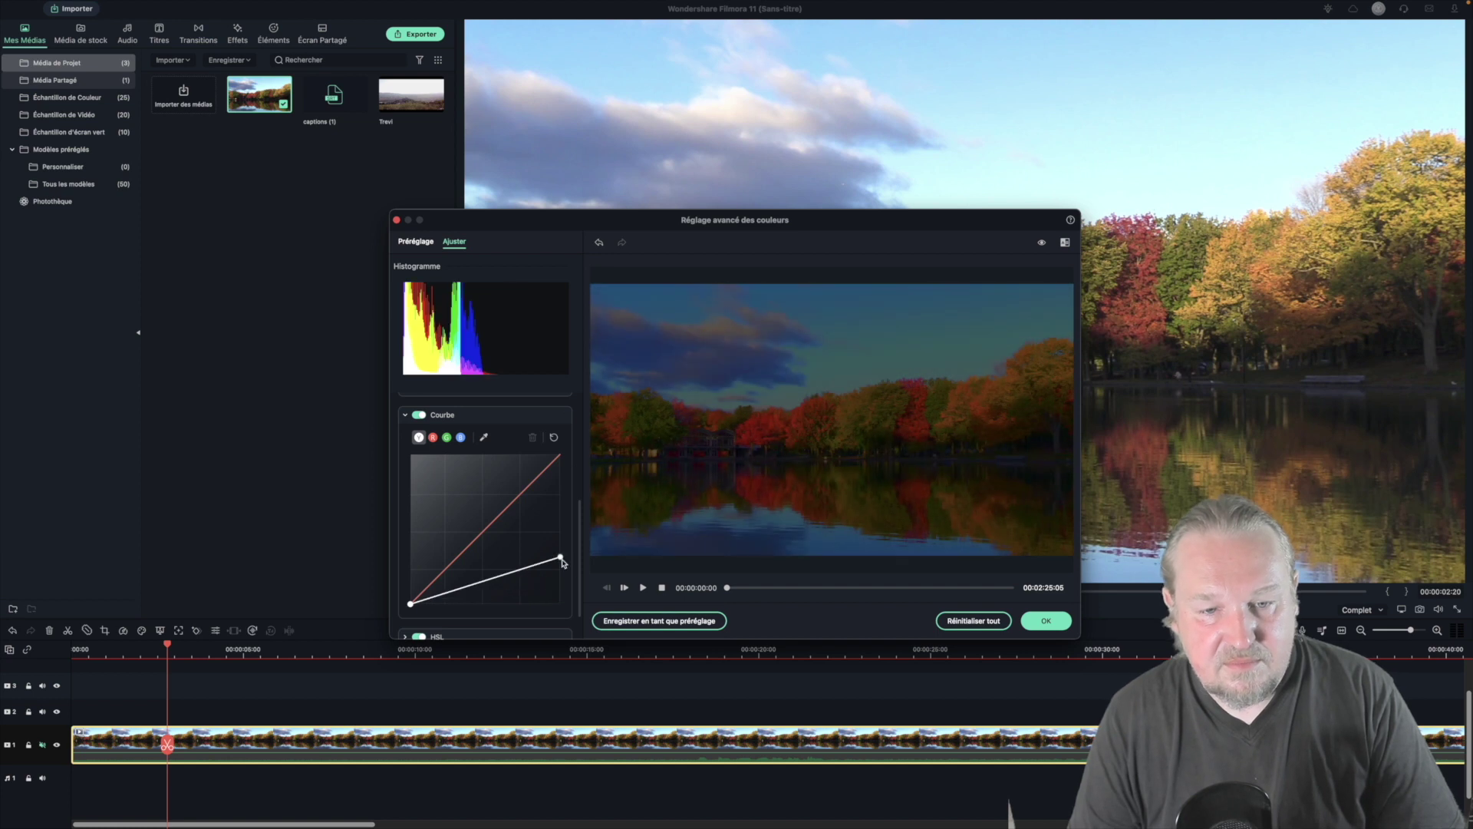
{"action": "left_click_drag", "start_coordinate": [560, 556], "coordinate": [560, 454]}
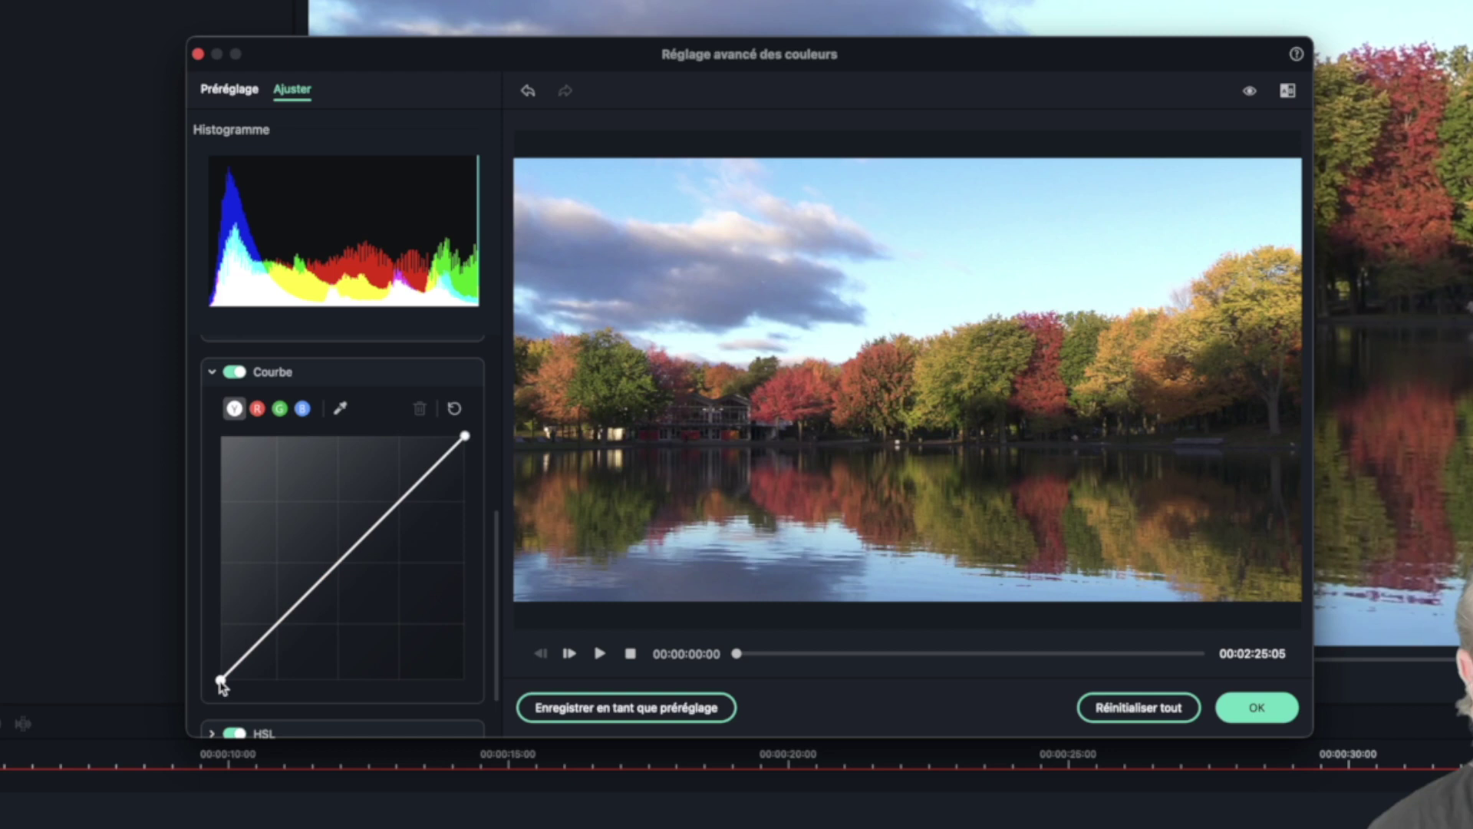
{"action": "mouse_move", "coordinate": [228, 683]}
{"action": "left_mouse_down"}
{"action": "mouse_move", "coordinate": [302, 687]}
{"action": "mouse_move", "coordinate": [223, 684]}
{"action": "mouse_move", "coordinate": [229, 465]}
{"action": "mouse_move", "coordinate": [207, 688]}
{"action": "left_mouse_up"}
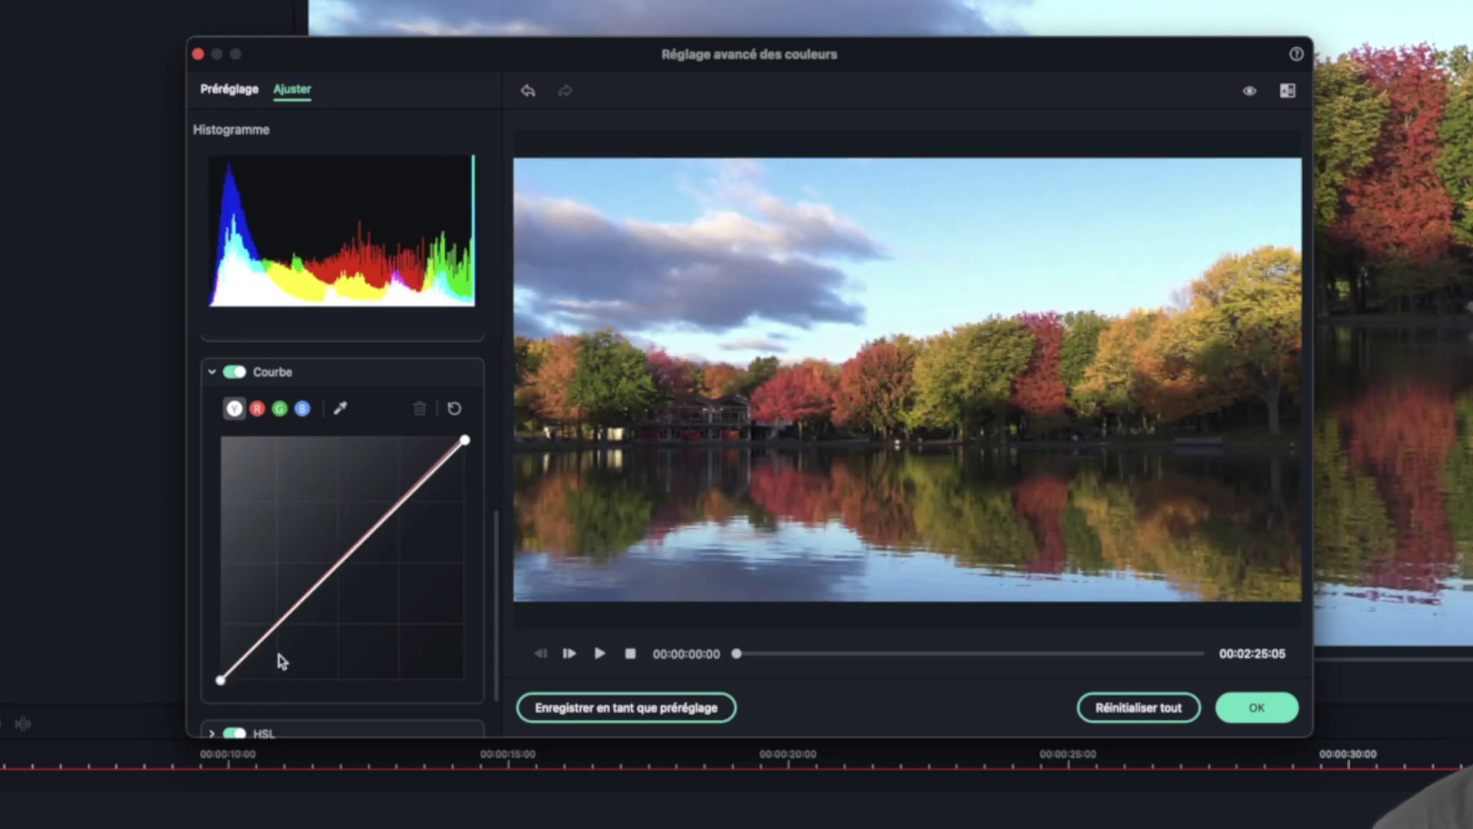
Step: Try shaping the luma curve into an S with four added control points, and reset the curve
{"action": "left_click", "coordinate": [279, 623]}
{"action": "left_click", "coordinate": [330, 573]}
{"action": "left_click", "coordinate": [399, 505]}
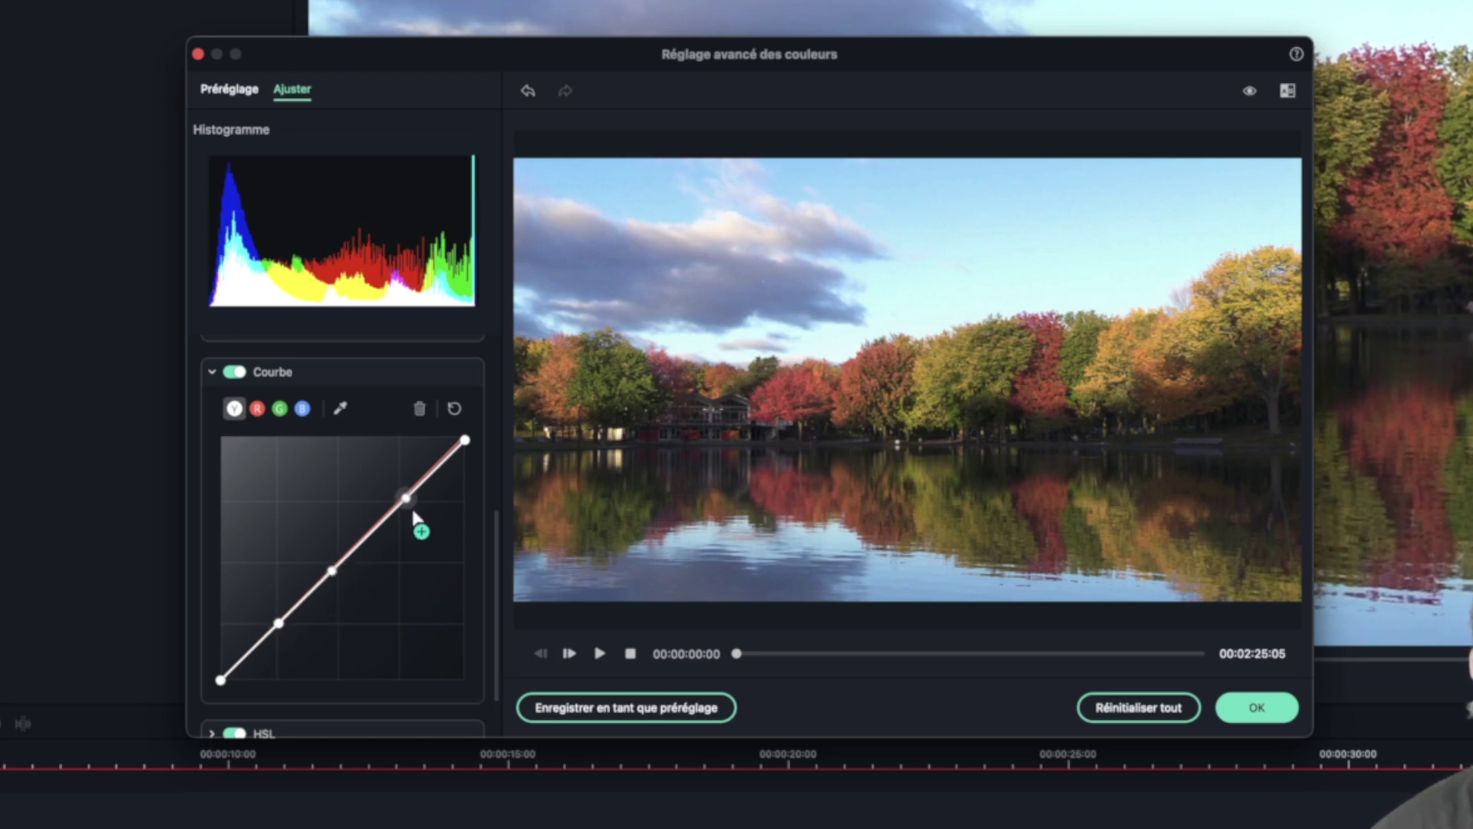
{"action": "left_click", "coordinate": [434, 470]}
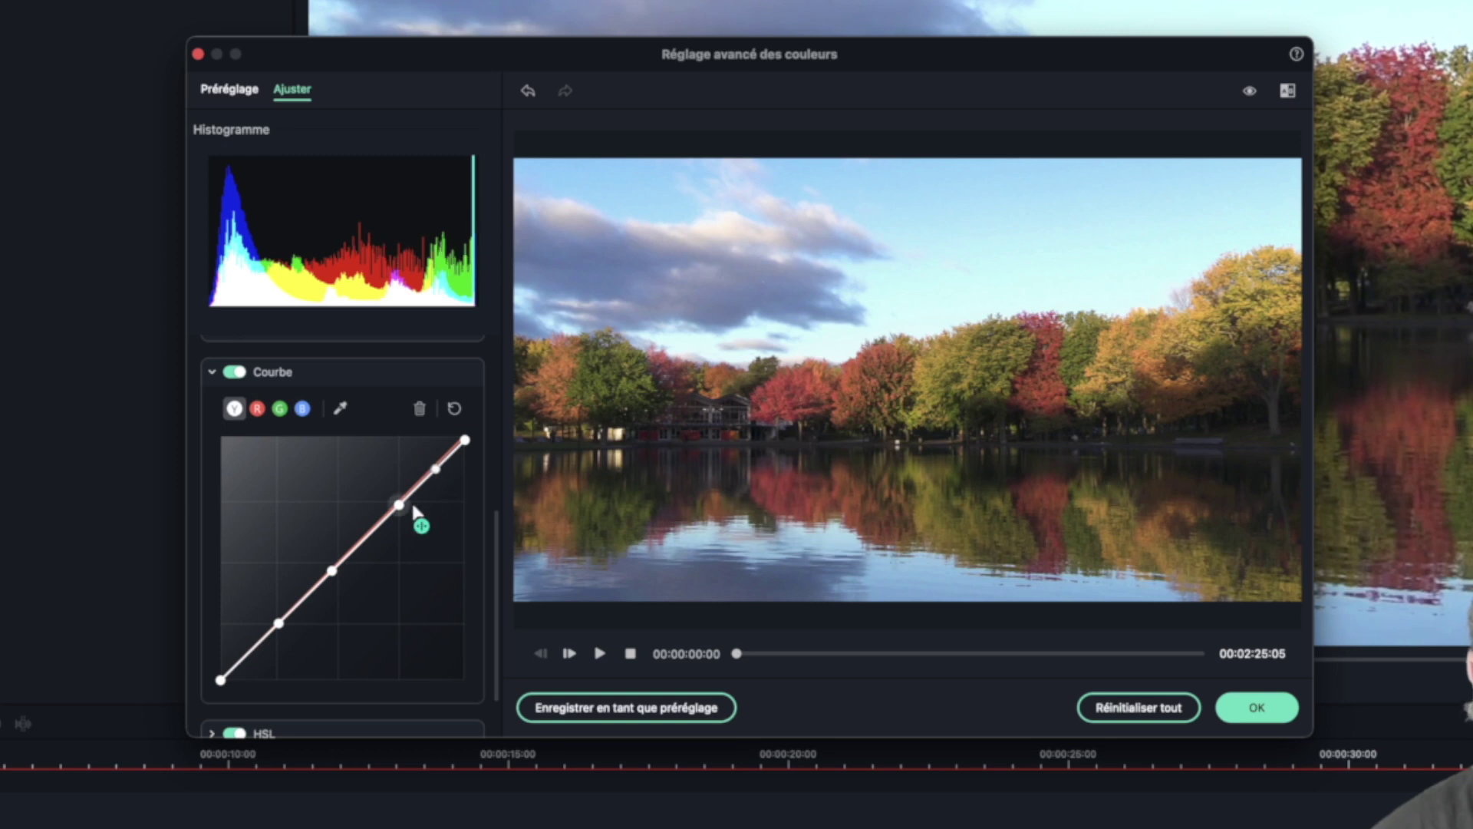
{"action": "left_click_drag", "start_coordinate": [270, 633], "coordinate": [289, 645]}
{"action": "mouse_move", "coordinate": [412, 510]}
{"action": "left_mouse_down"}
{"action": "mouse_move", "coordinate": [451, 487]}
{"action": "mouse_move", "coordinate": [417, 543]}
{"action": "mouse_move", "coordinate": [403, 527]}
{"action": "left_mouse_up"}
{"action": "left_click", "coordinate": [257, 408]}
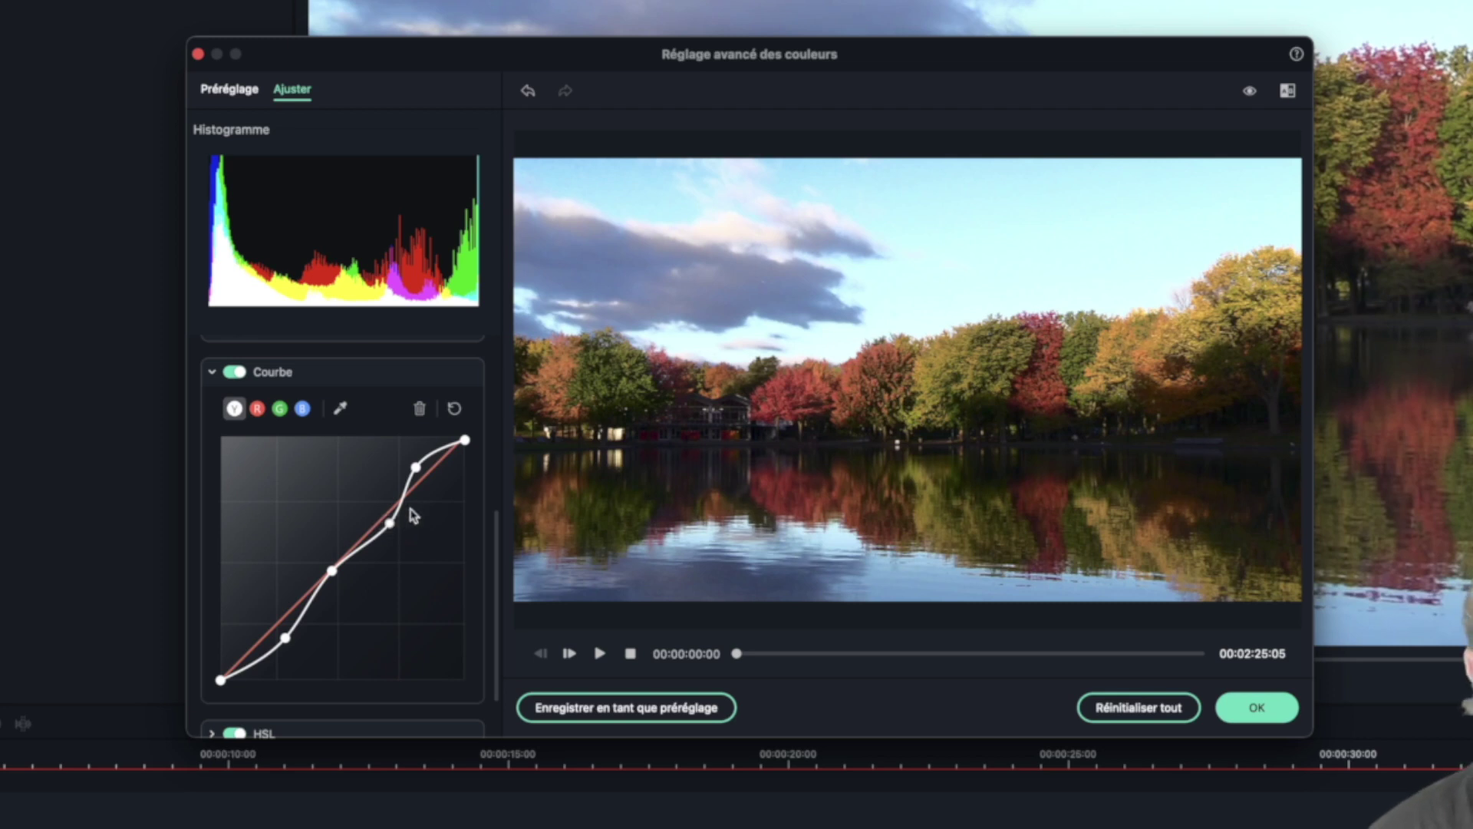
{"action": "left_click", "coordinate": [456, 410]}
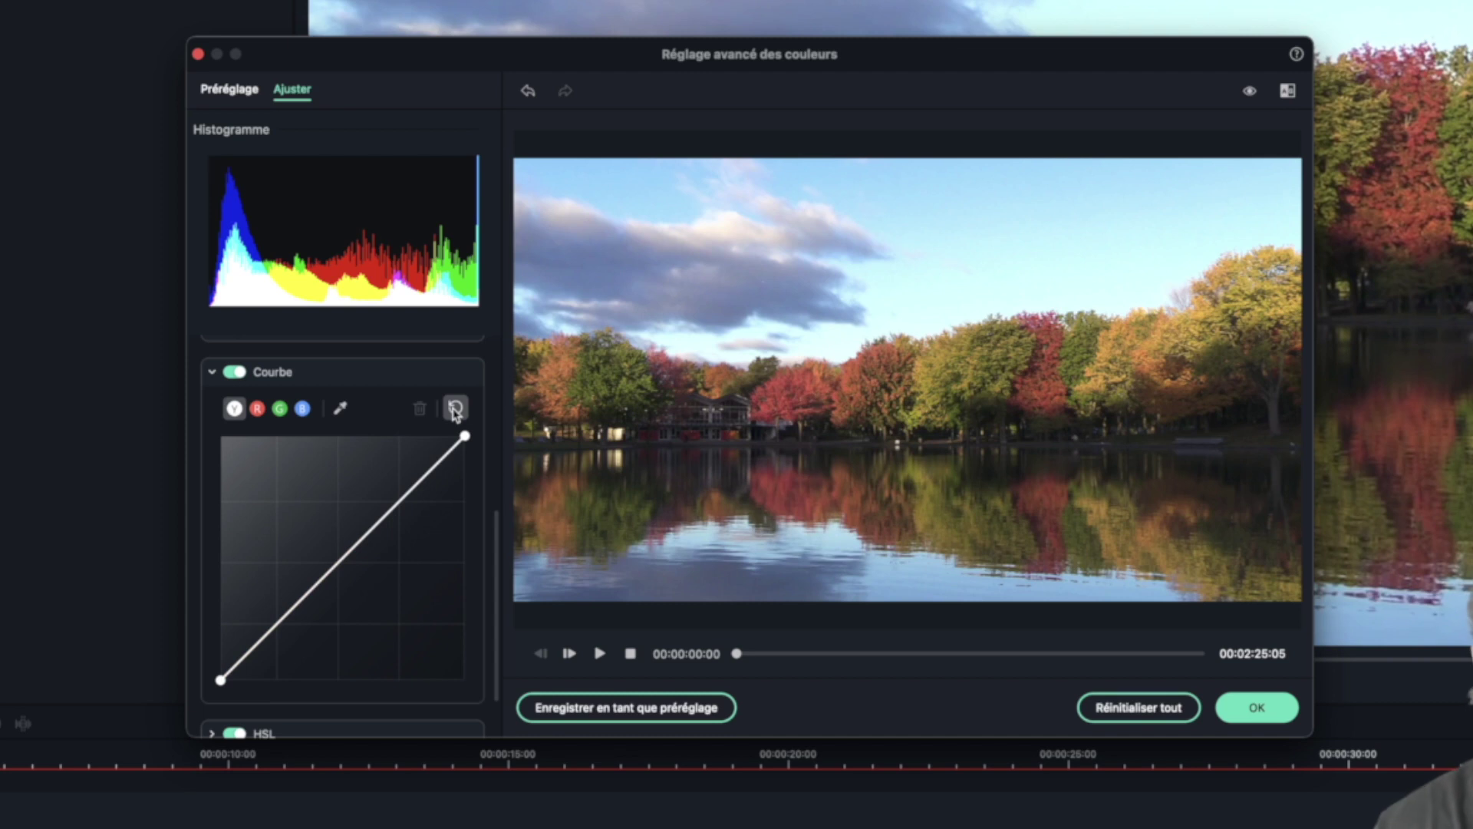
Step: Add control points along the luma curve, sampling the dark lake reflection in the preview with the eyedropper for one of them
{"action": "mouse_move", "coordinate": [373, 548]}
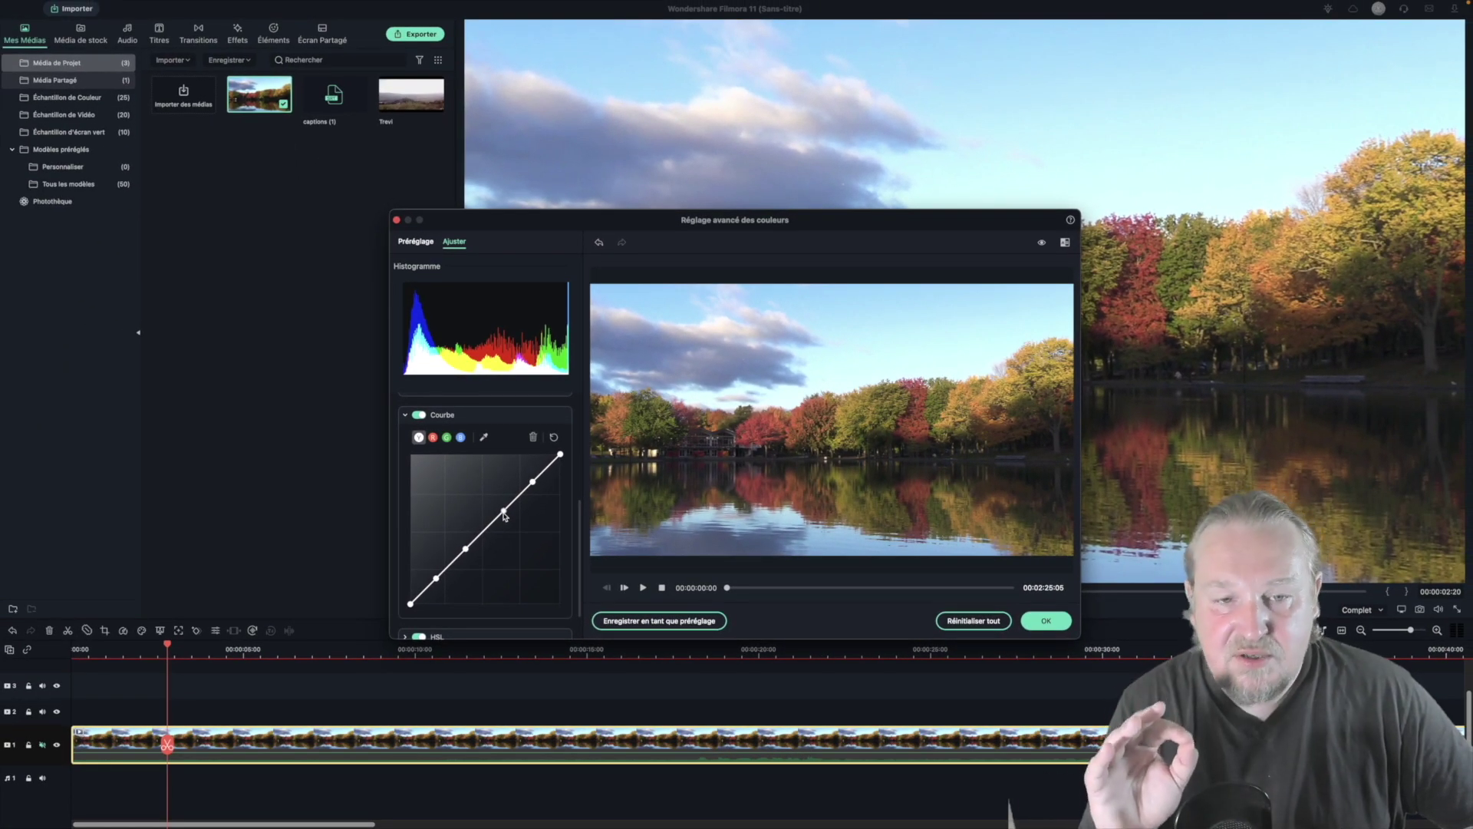
{"action": "left_click", "coordinate": [483, 436]}
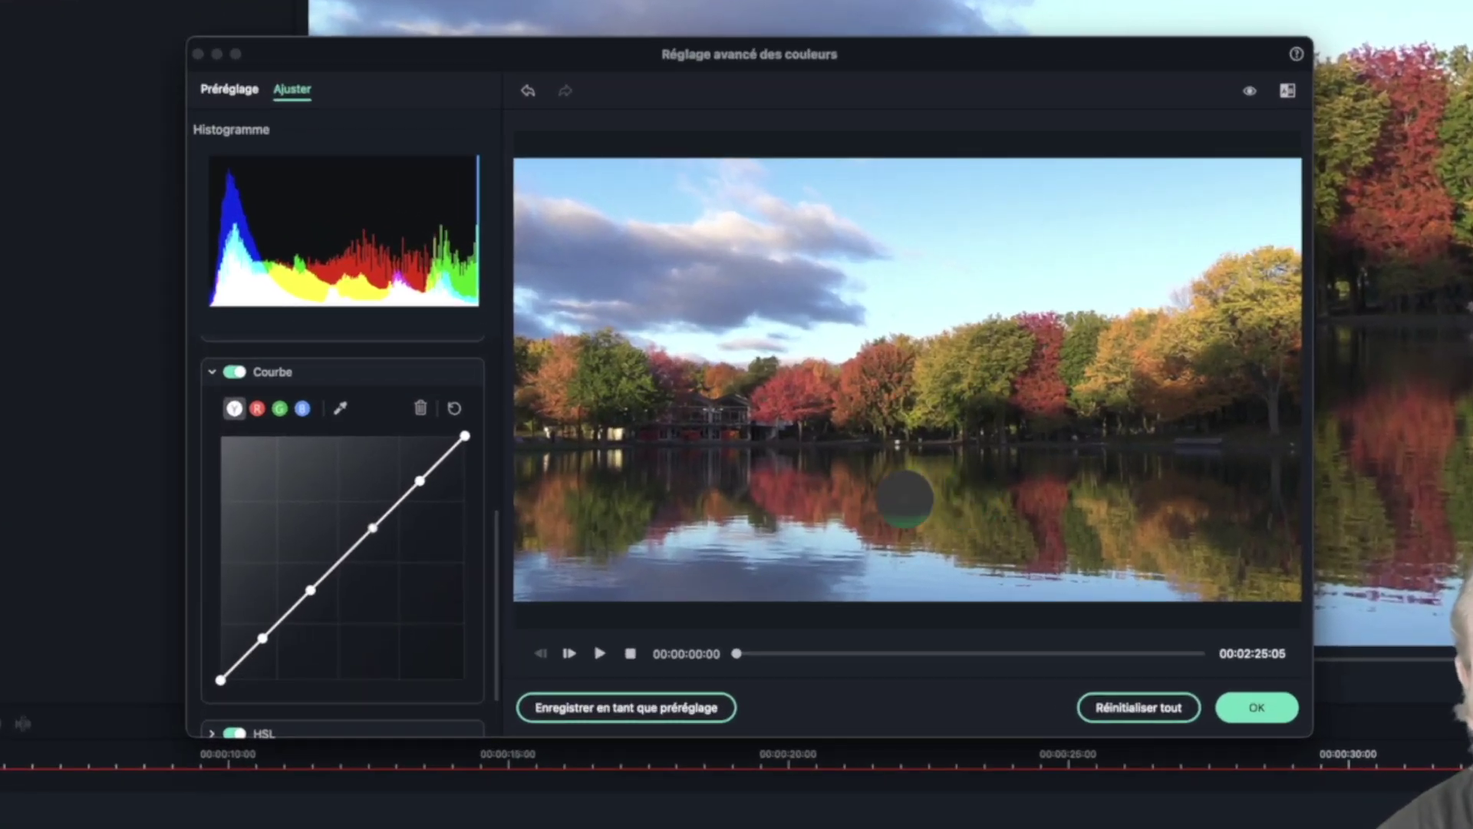
{"action": "left_click", "coordinate": [847, 474]}
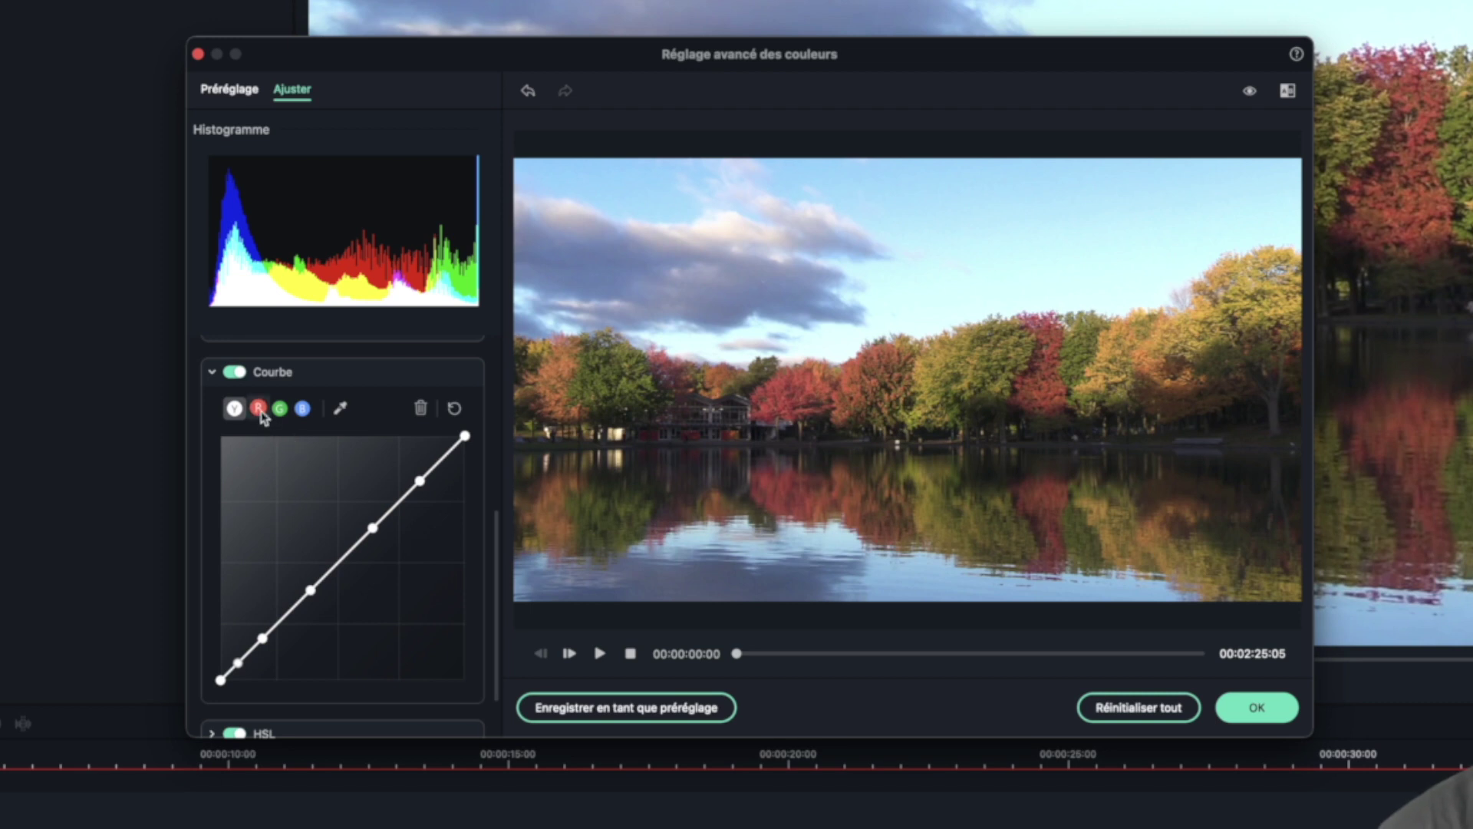
Step: Add control points to the lower half of the red curve, sampling the reddish lake reflection in the preview with the eyedropper
{"action": "left_click", "coordinate": [259, 409]}
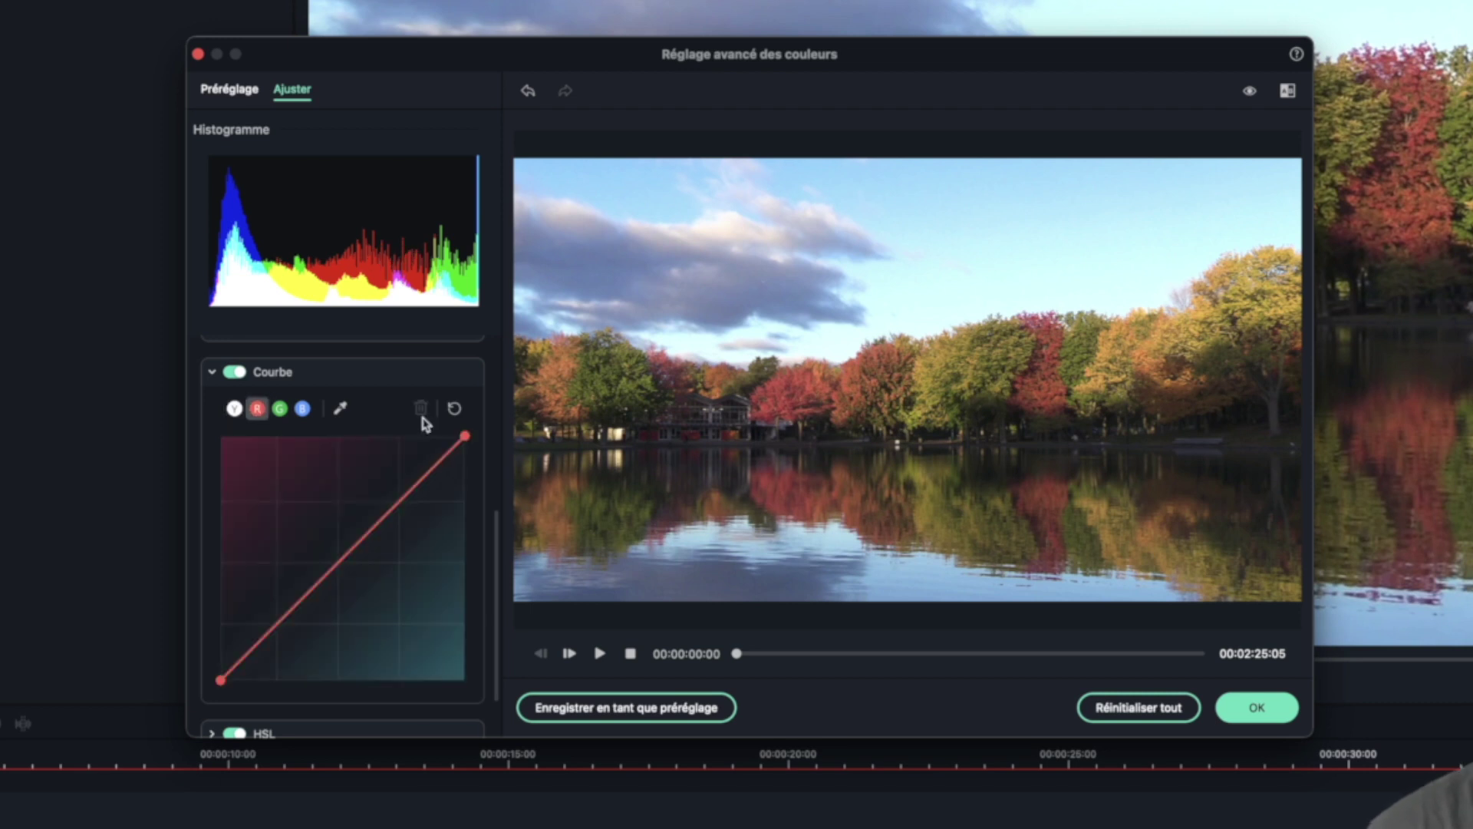
{"action": "left_click", "coordinate": [343, 409]}
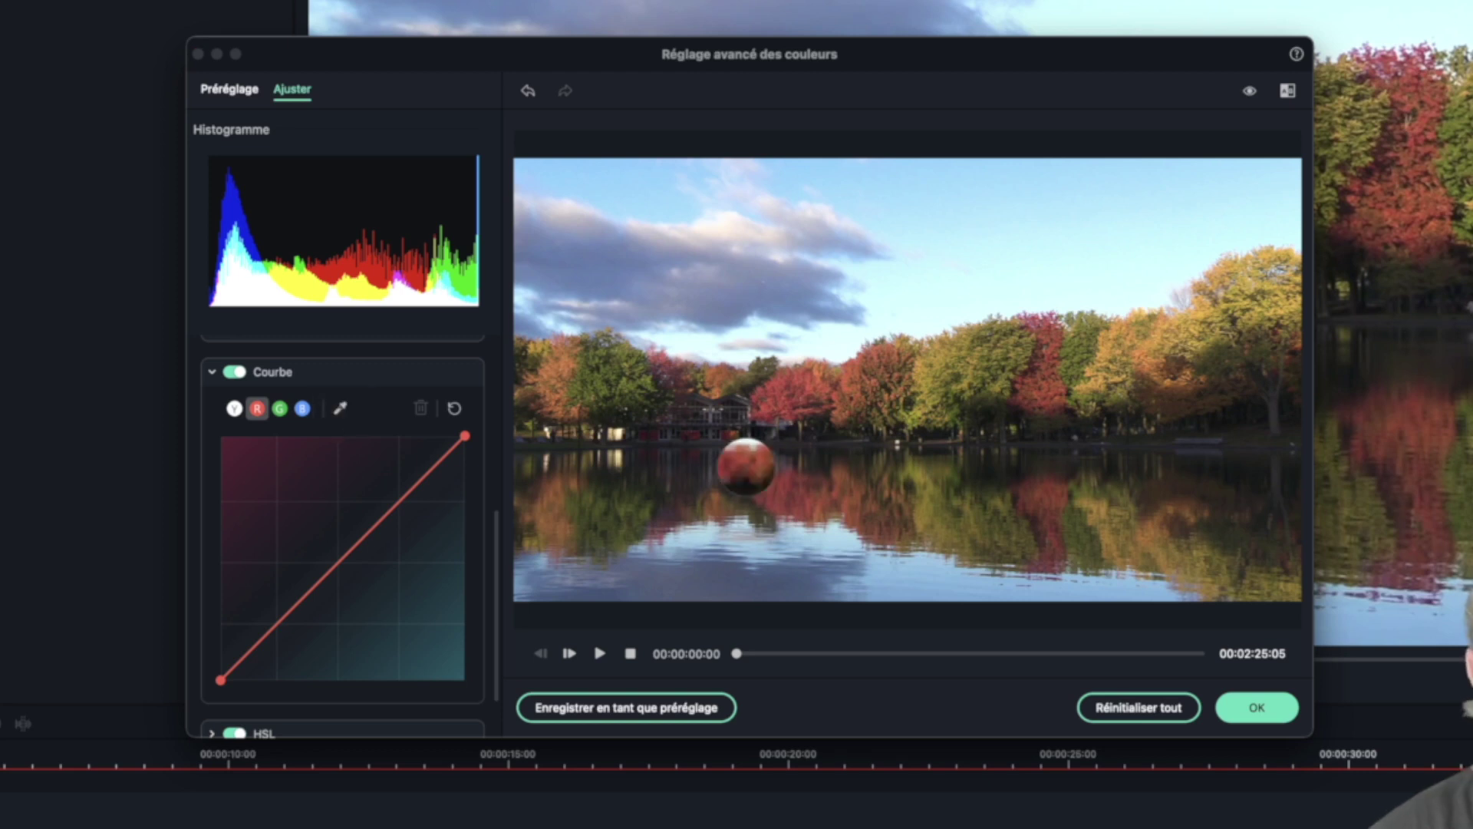
{"action": "left_click", "coordinate": [744, 465]}
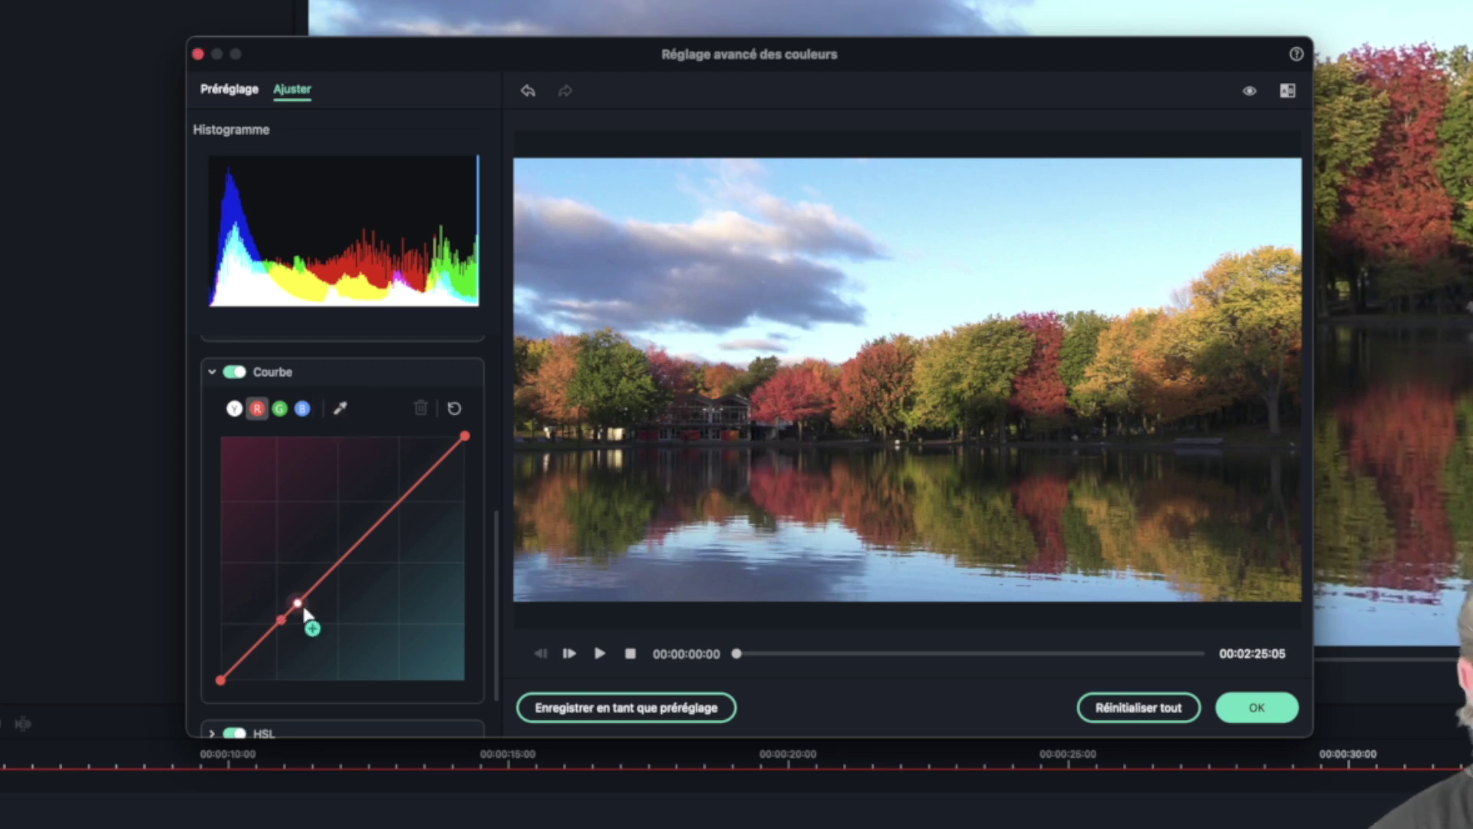
{"action": "left_click", "coordinate": [262, 637]}
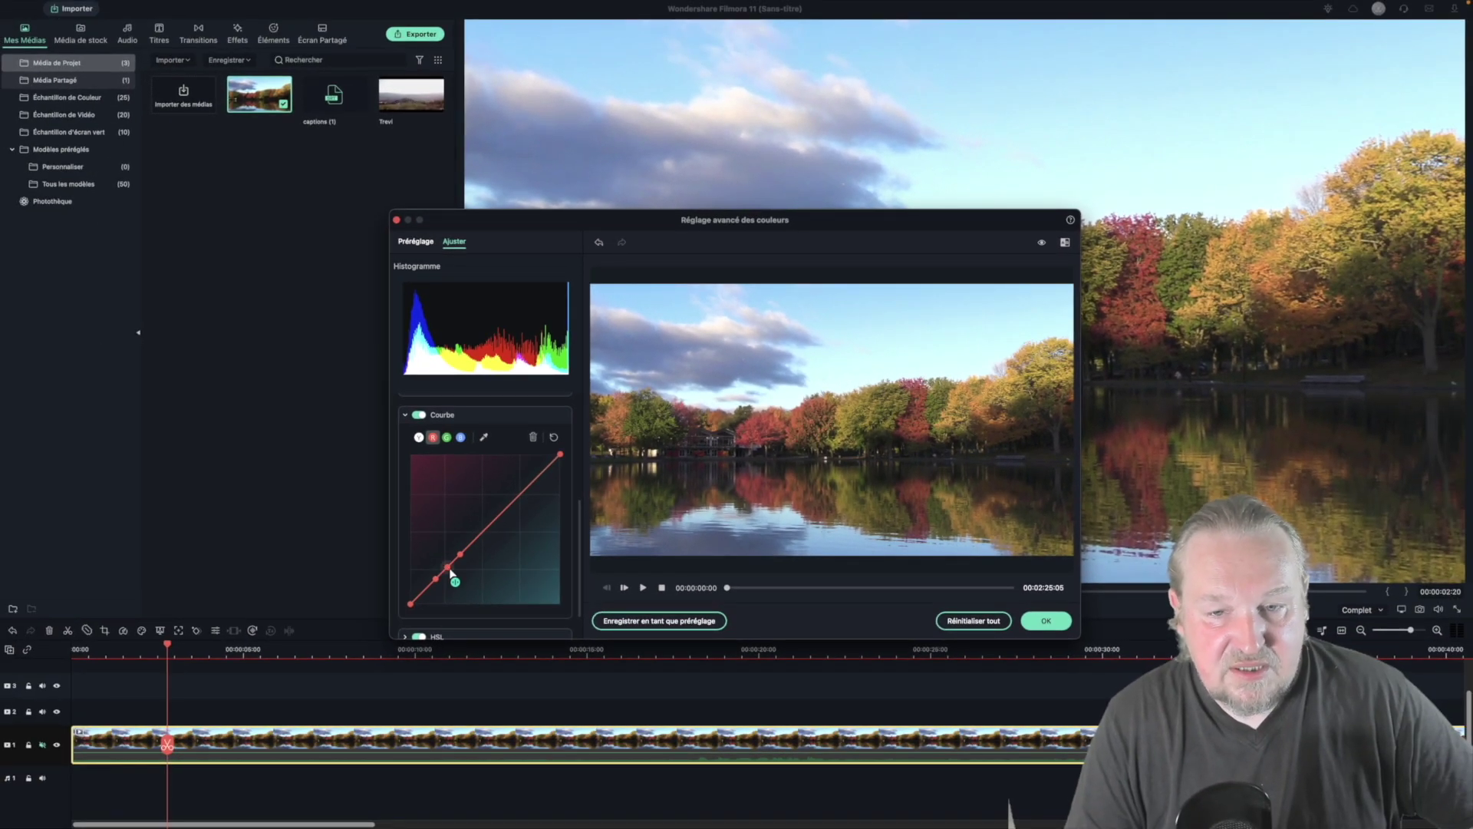
{"action": "left_click_drag", "start_coordinate": [441, 562], "coordinate": [460, 604]}
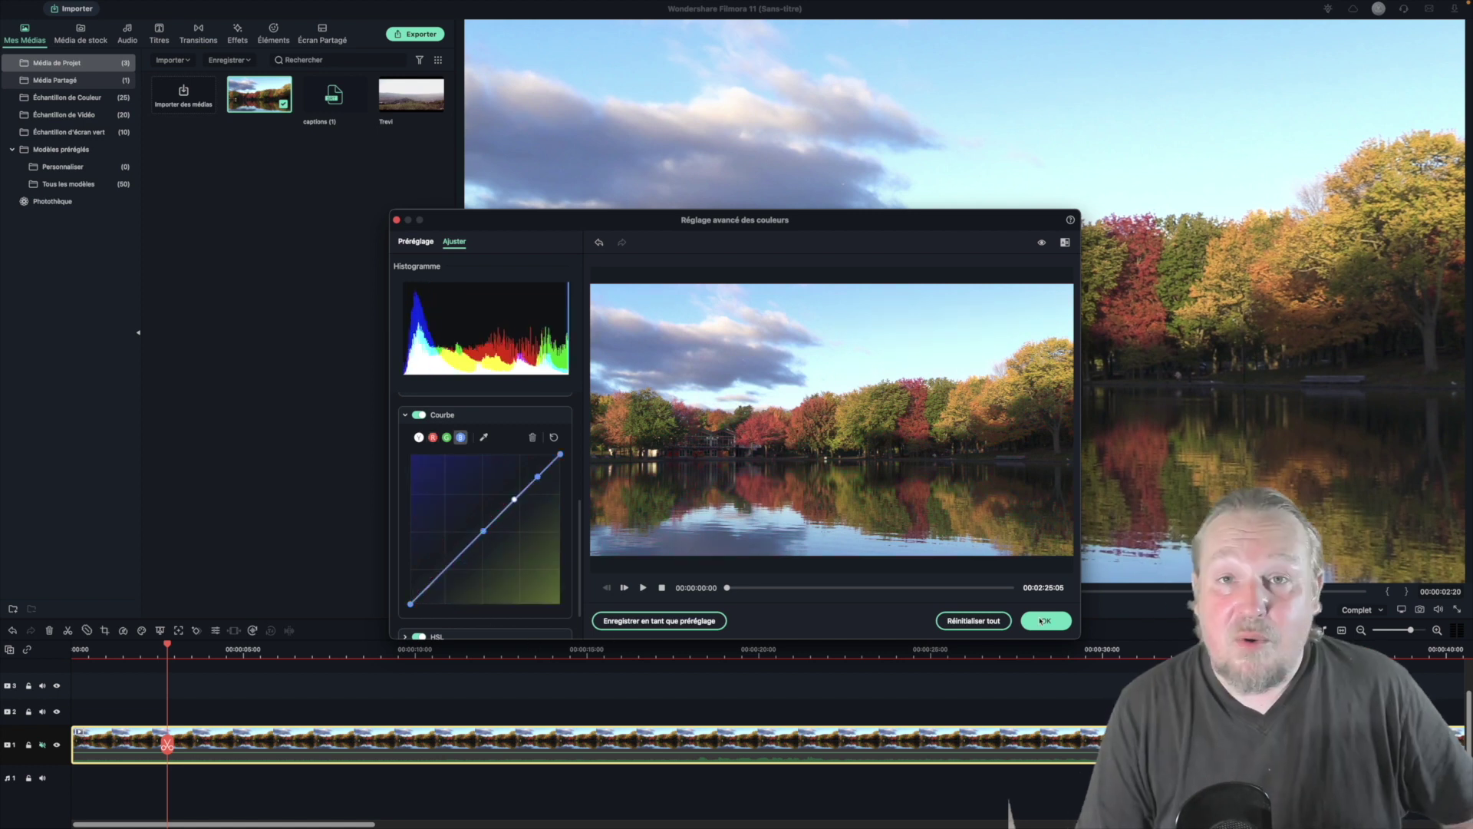